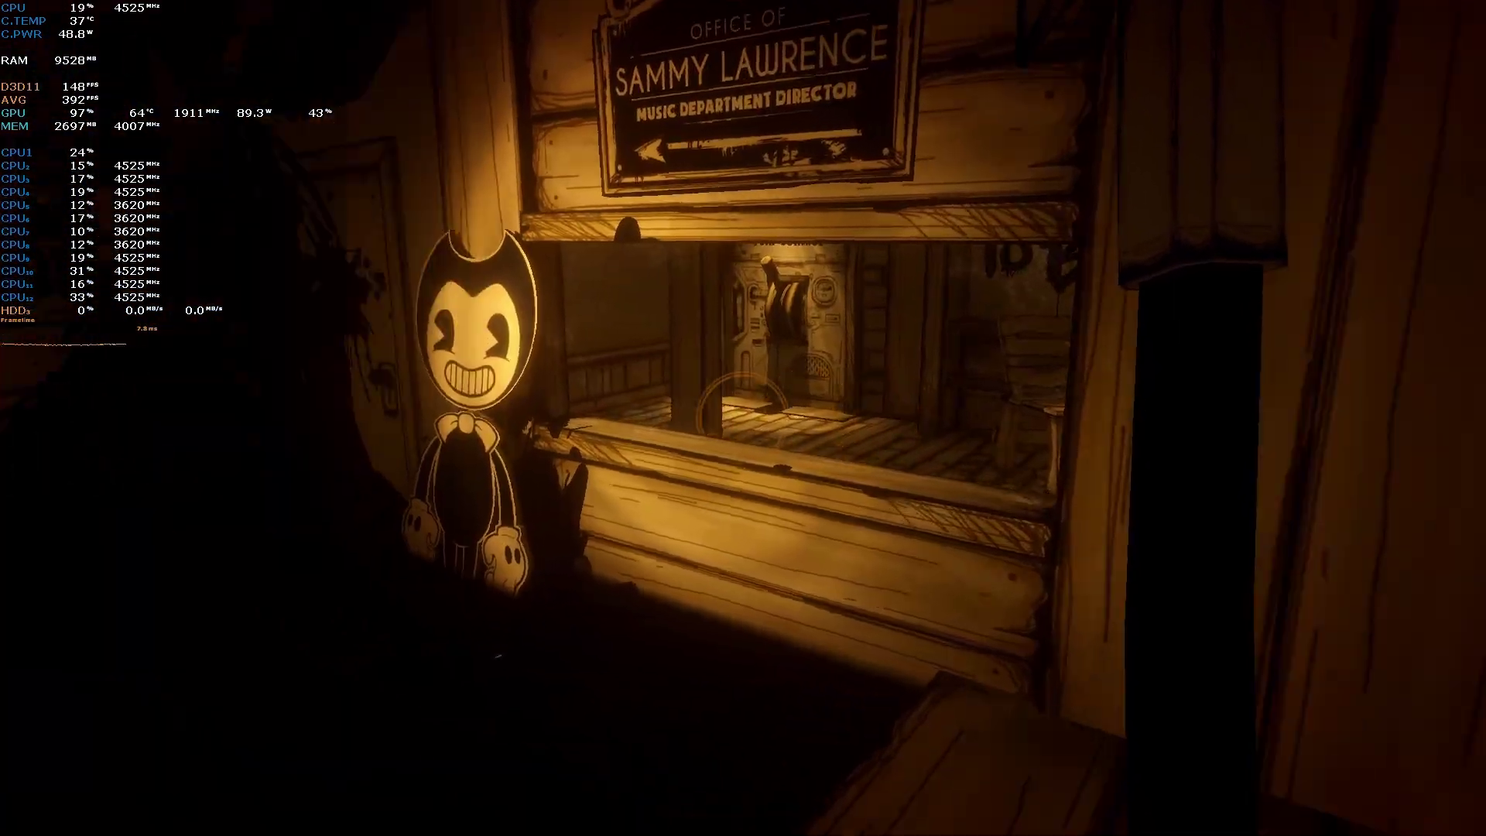
{"action": "key", "text": "w"}
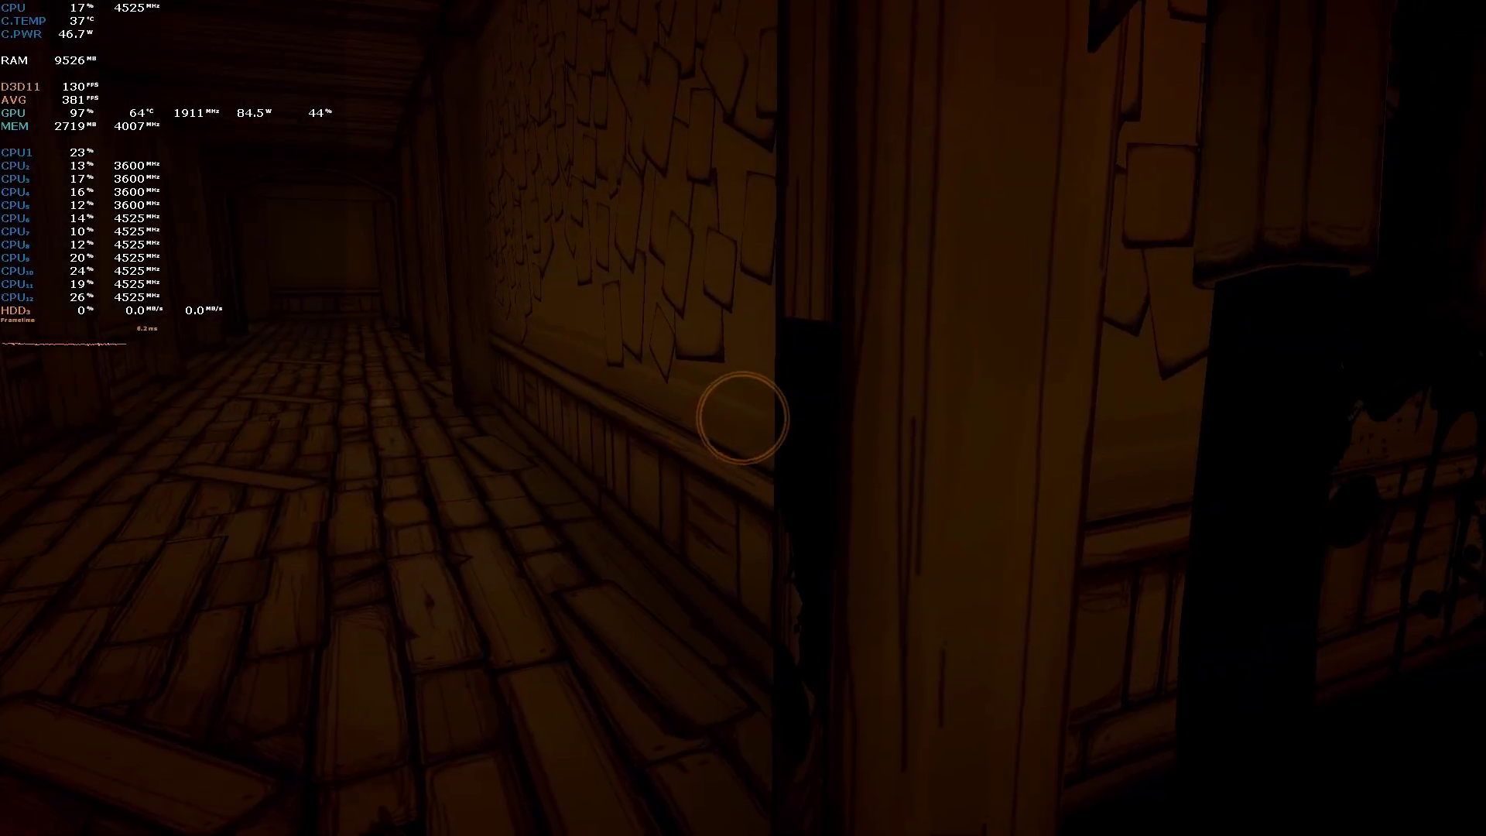
{"action": "key", "text": "w"}
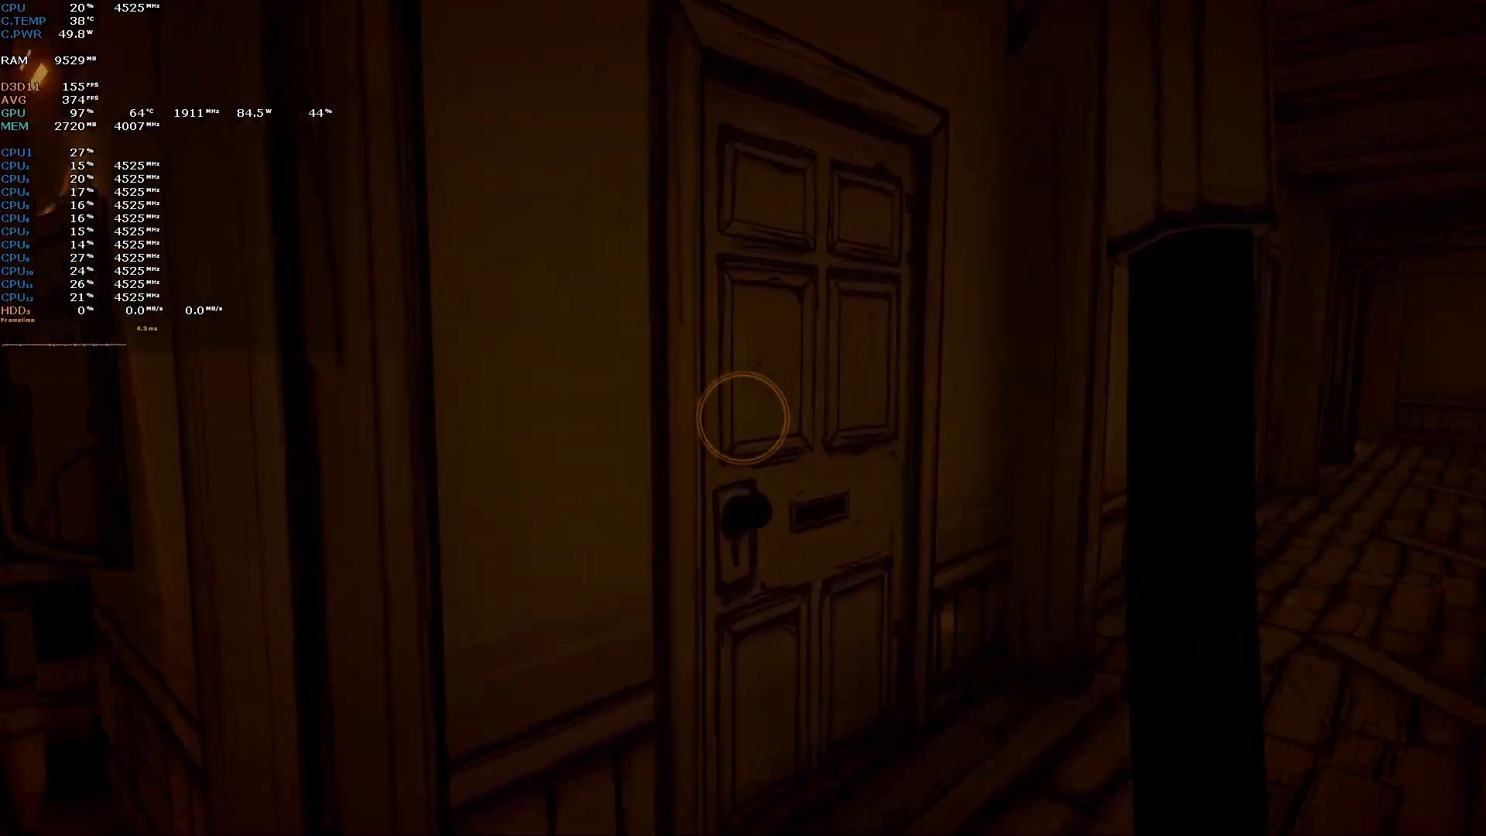
{"action": "key", "text": "w"}
{"action": "left_click", "coordinate": [743, 418]}
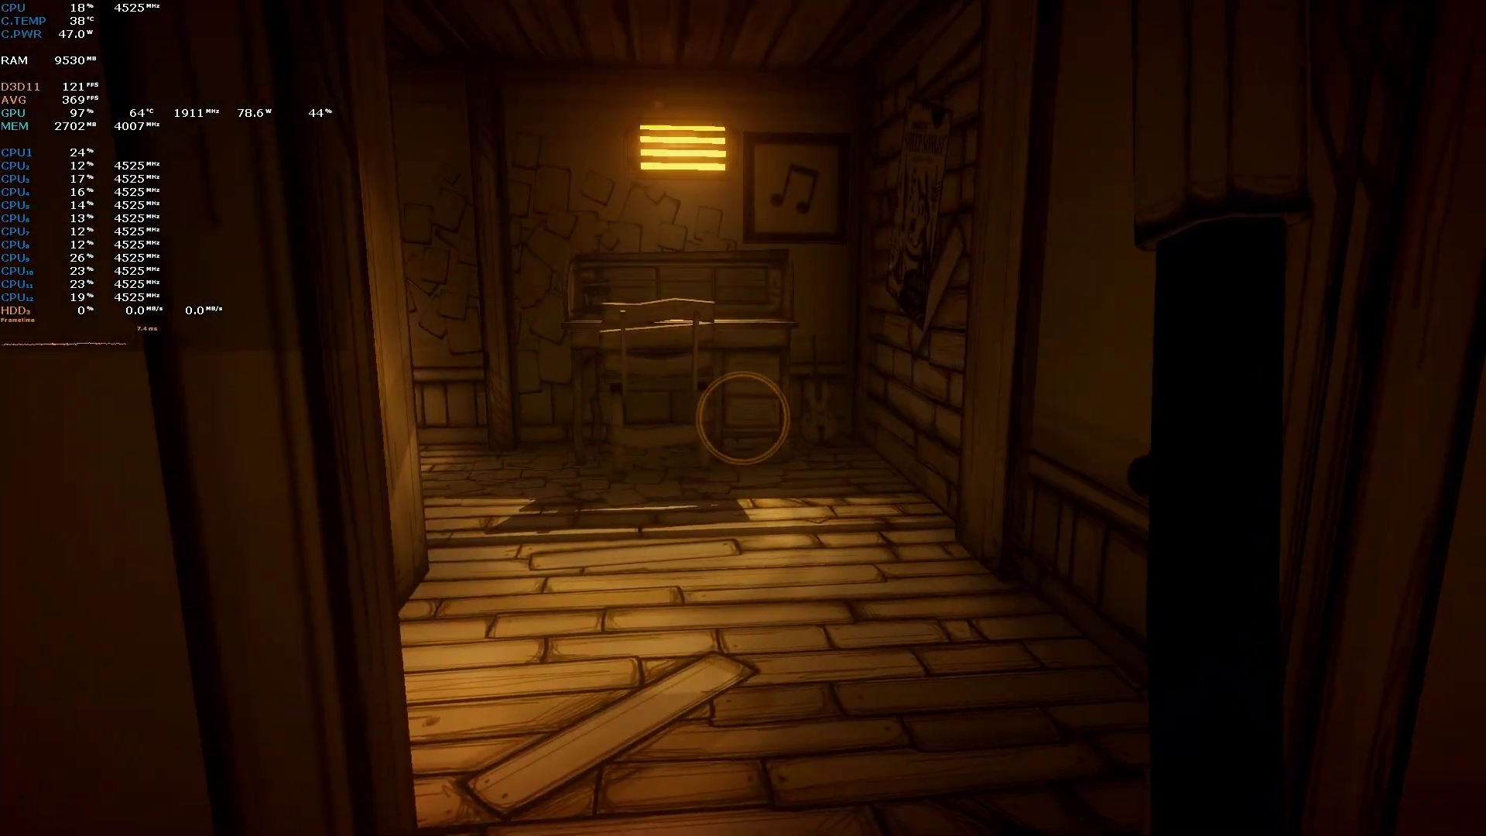
{"action": "key", "text": "w"}
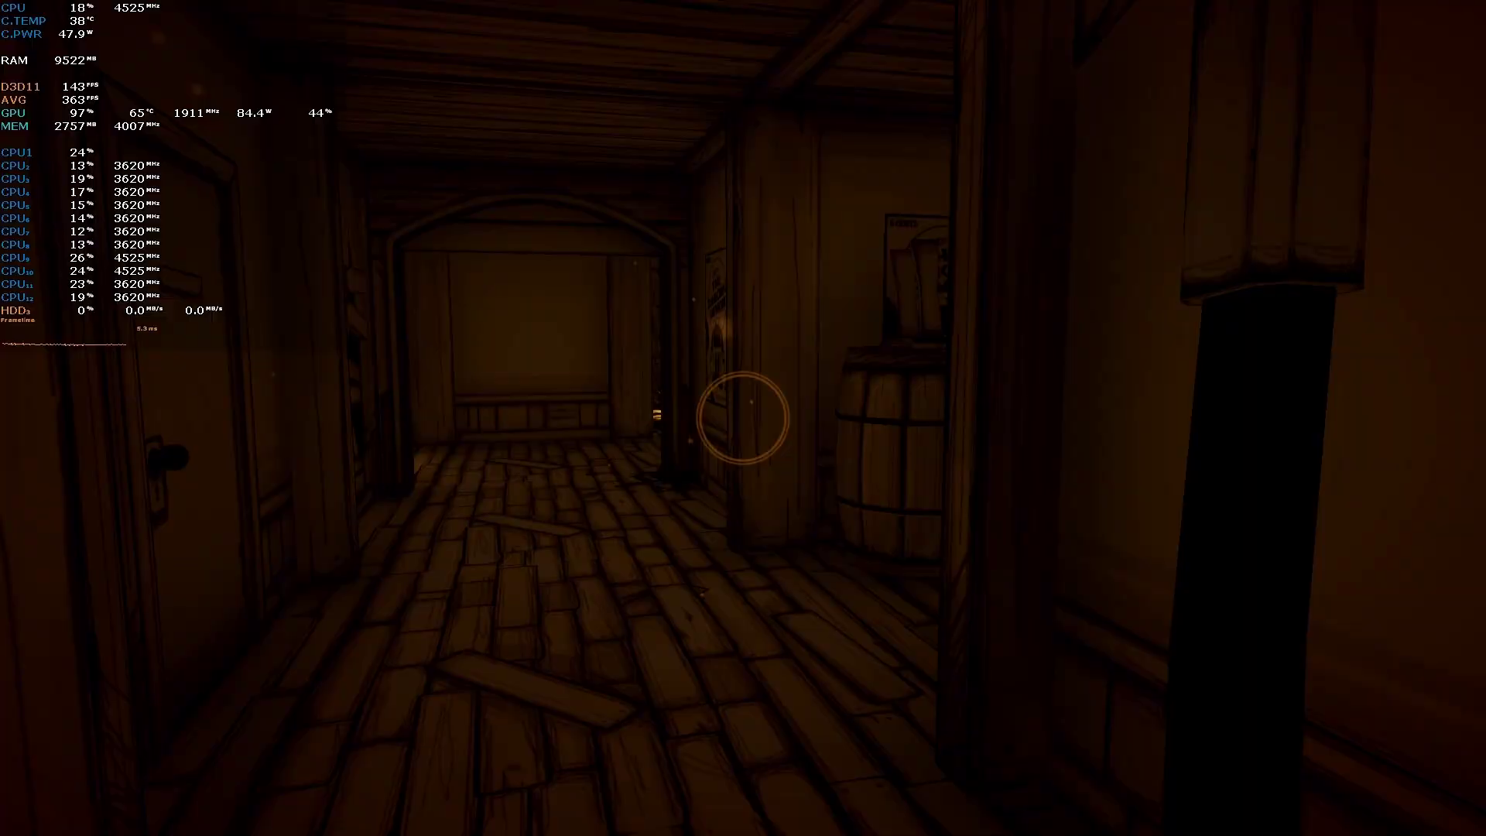
{"action": "key", "text": "w"}
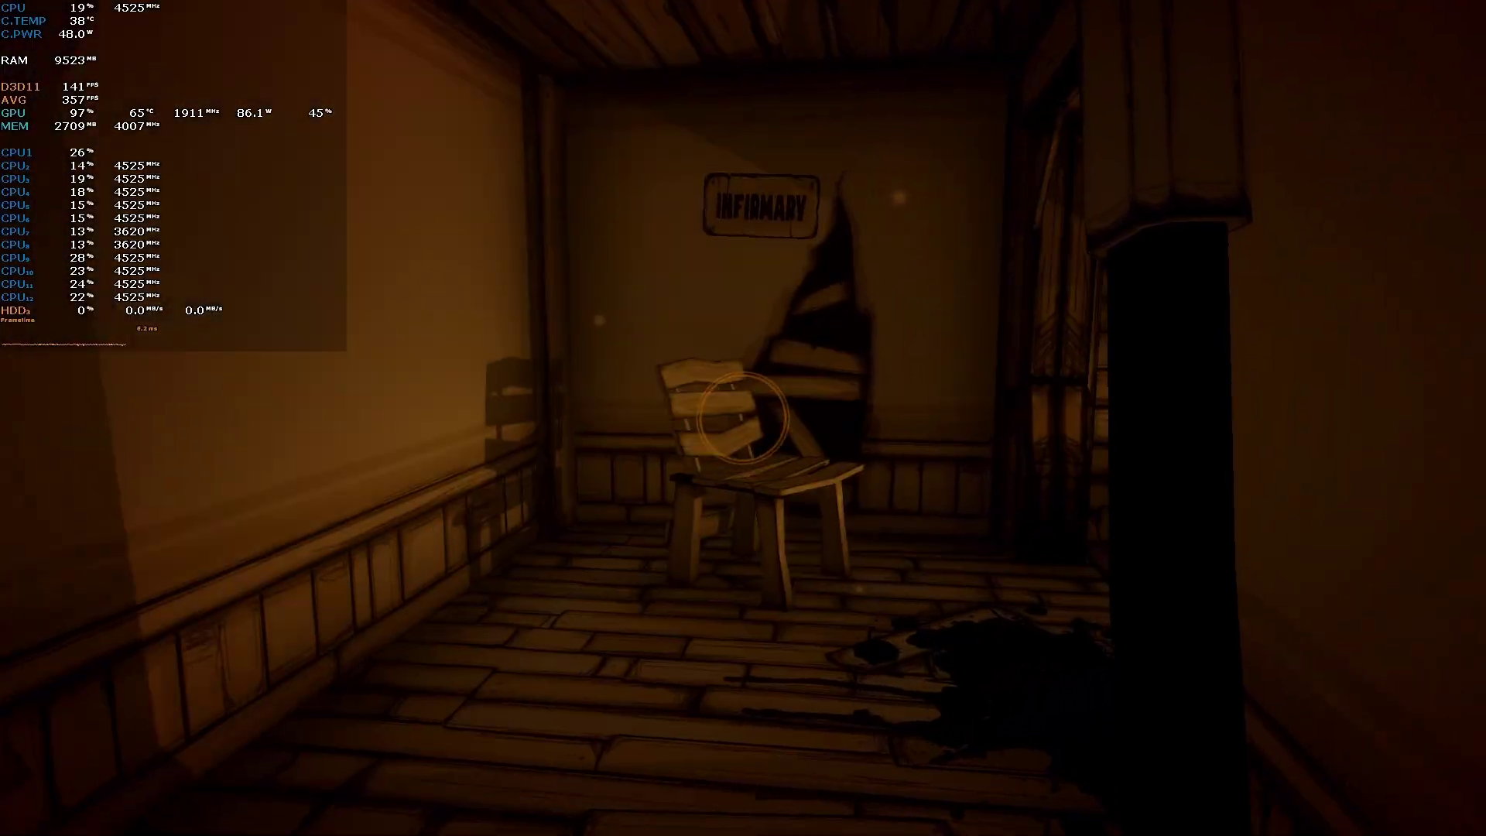
{"action": "key", "text": "w"}
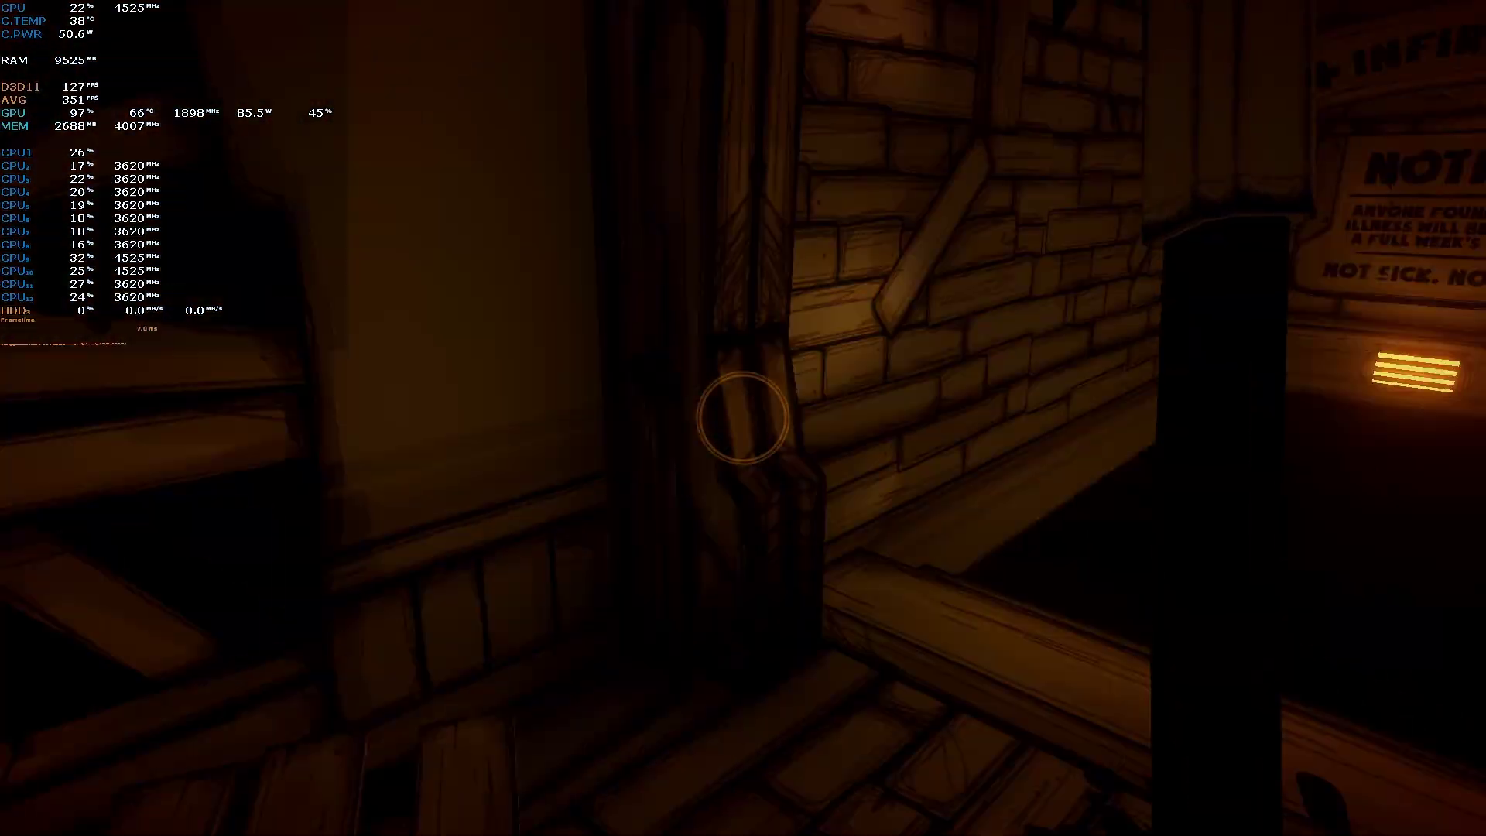
{"action": "key", "text": "w"}
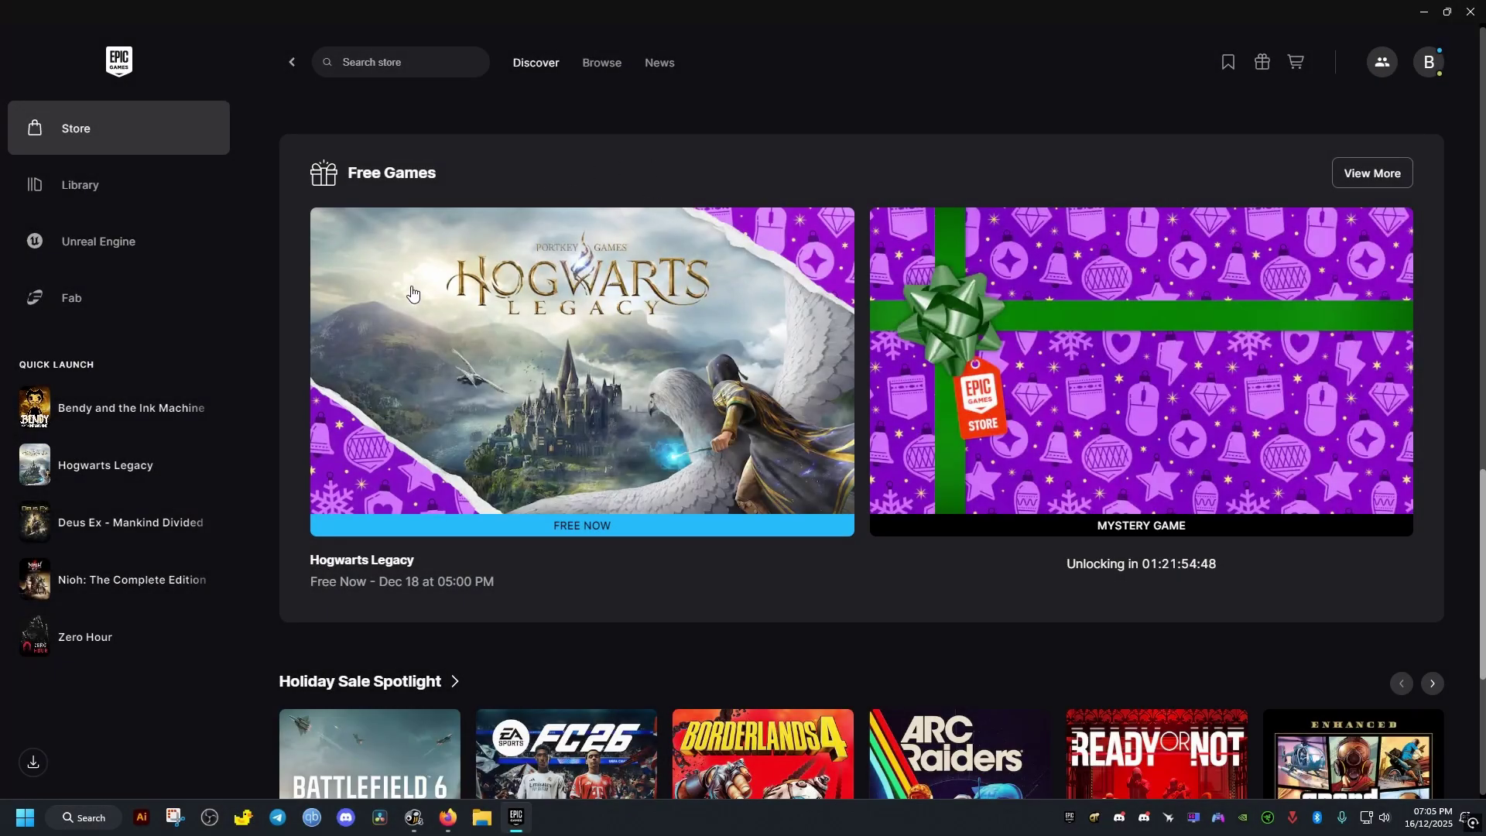
Filter the Epic Games library to installed games, view Bendy and the Ink Machine's installation folder from its management options, and close everything
{"action": "left_click", "coordinate": [111, 188]}
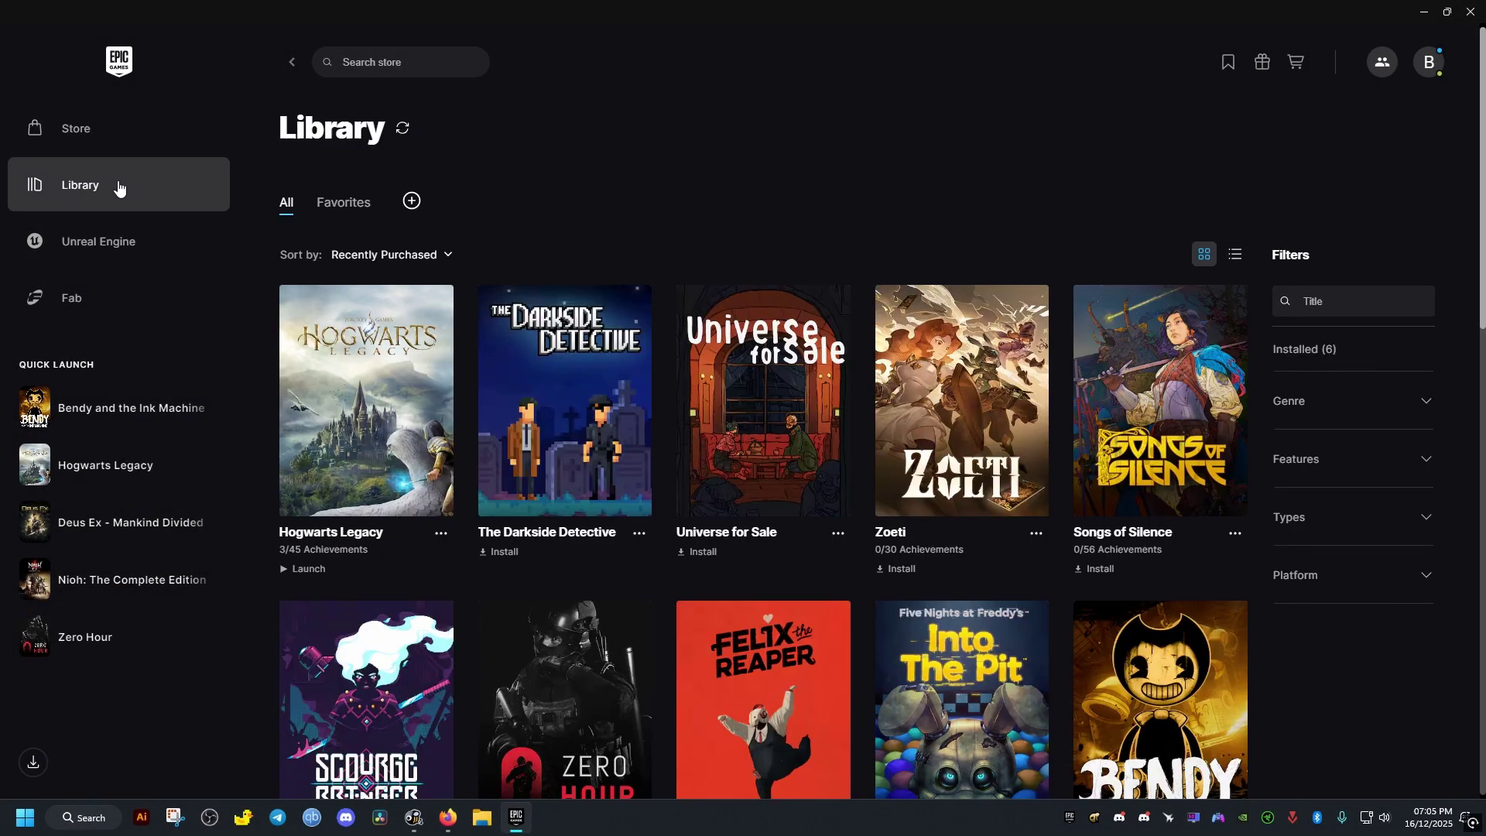
{"action": "left_click", "coordinate": [1331, 349]}
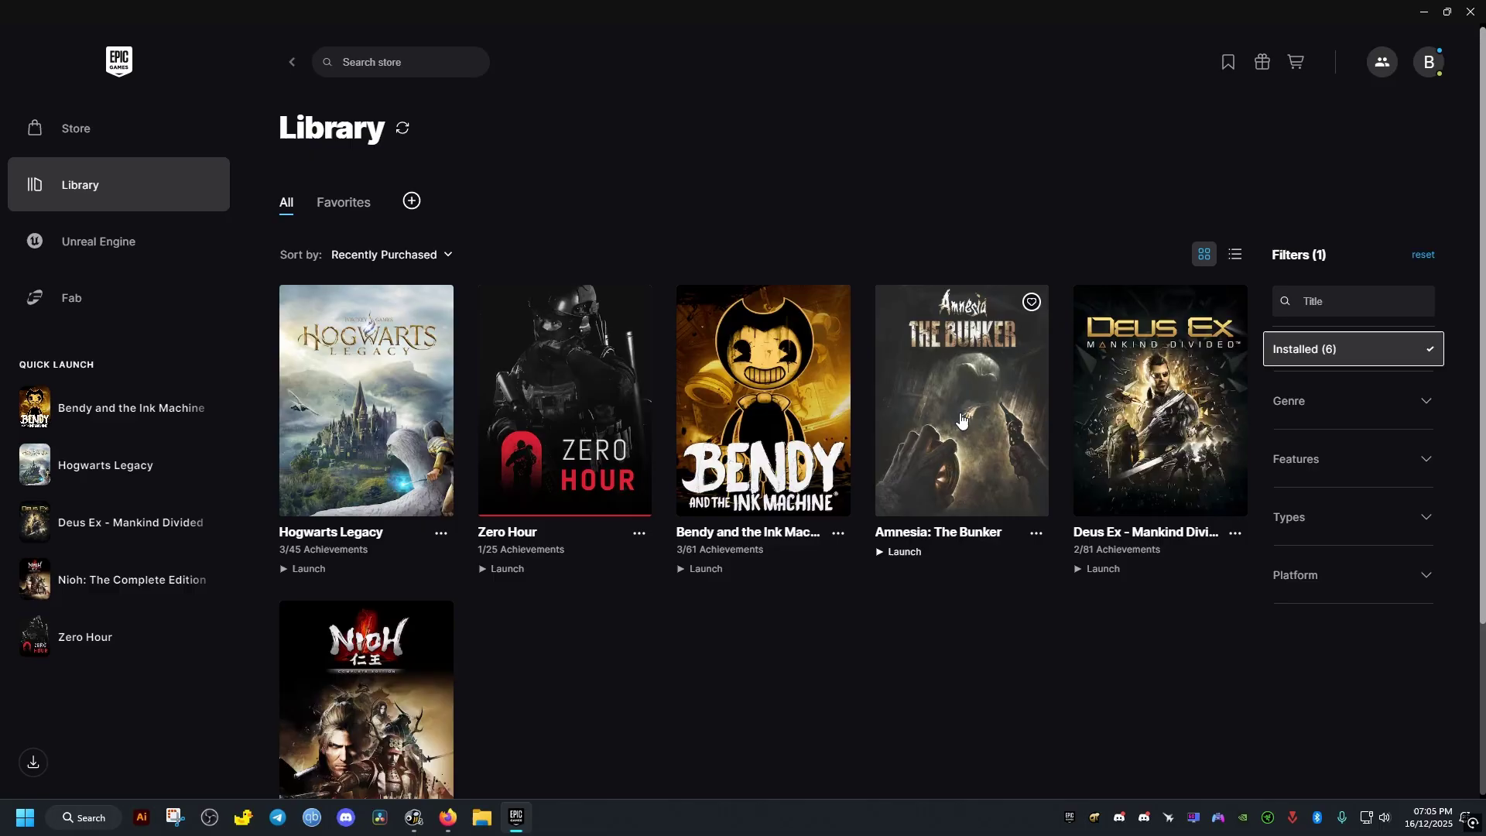
{"action": "left_click", "coordinate": [837, 533]}
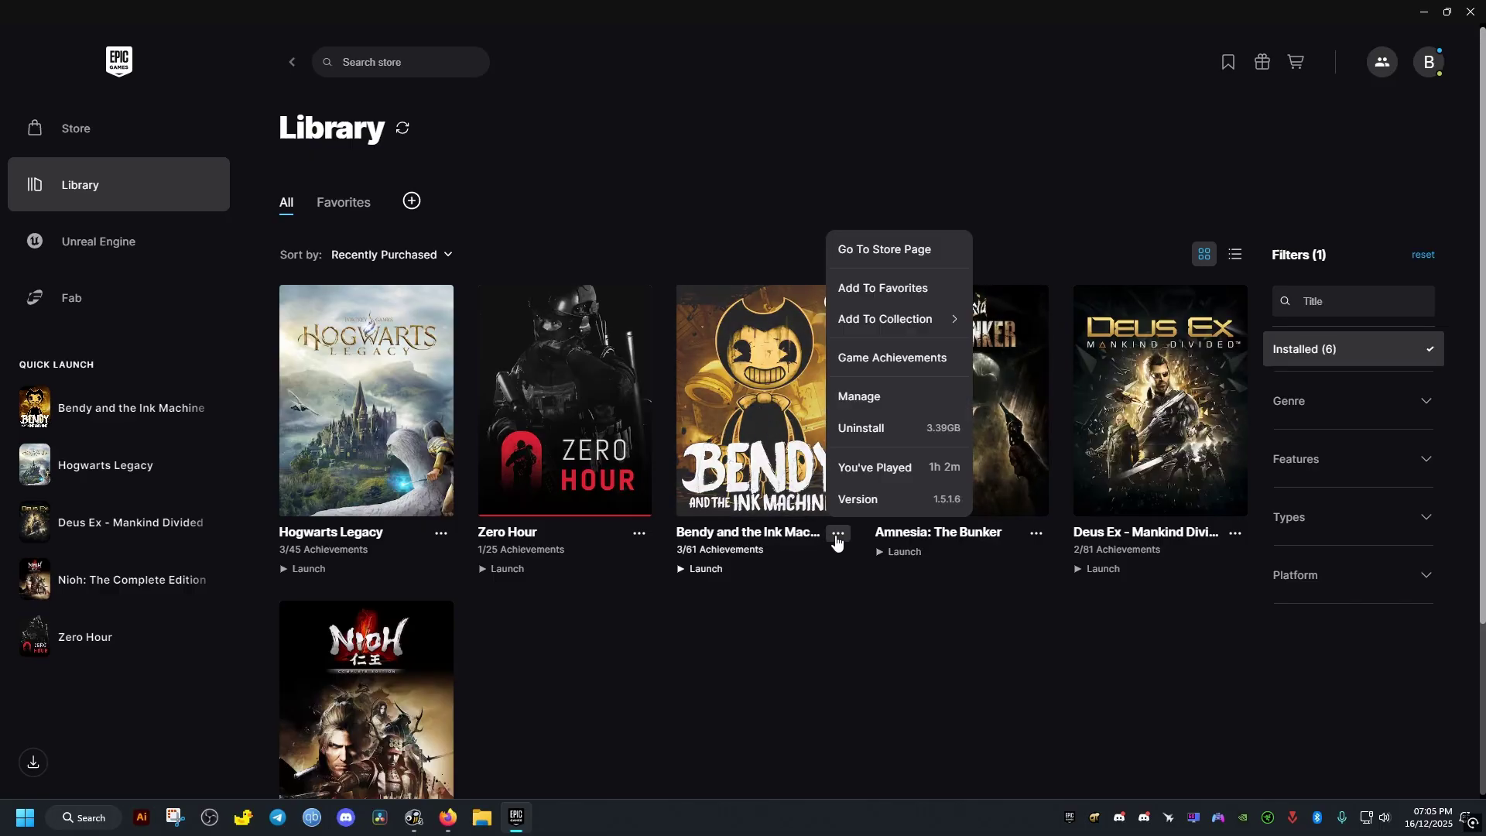
{"action": "left_click", "coordinate": [874, 396]}
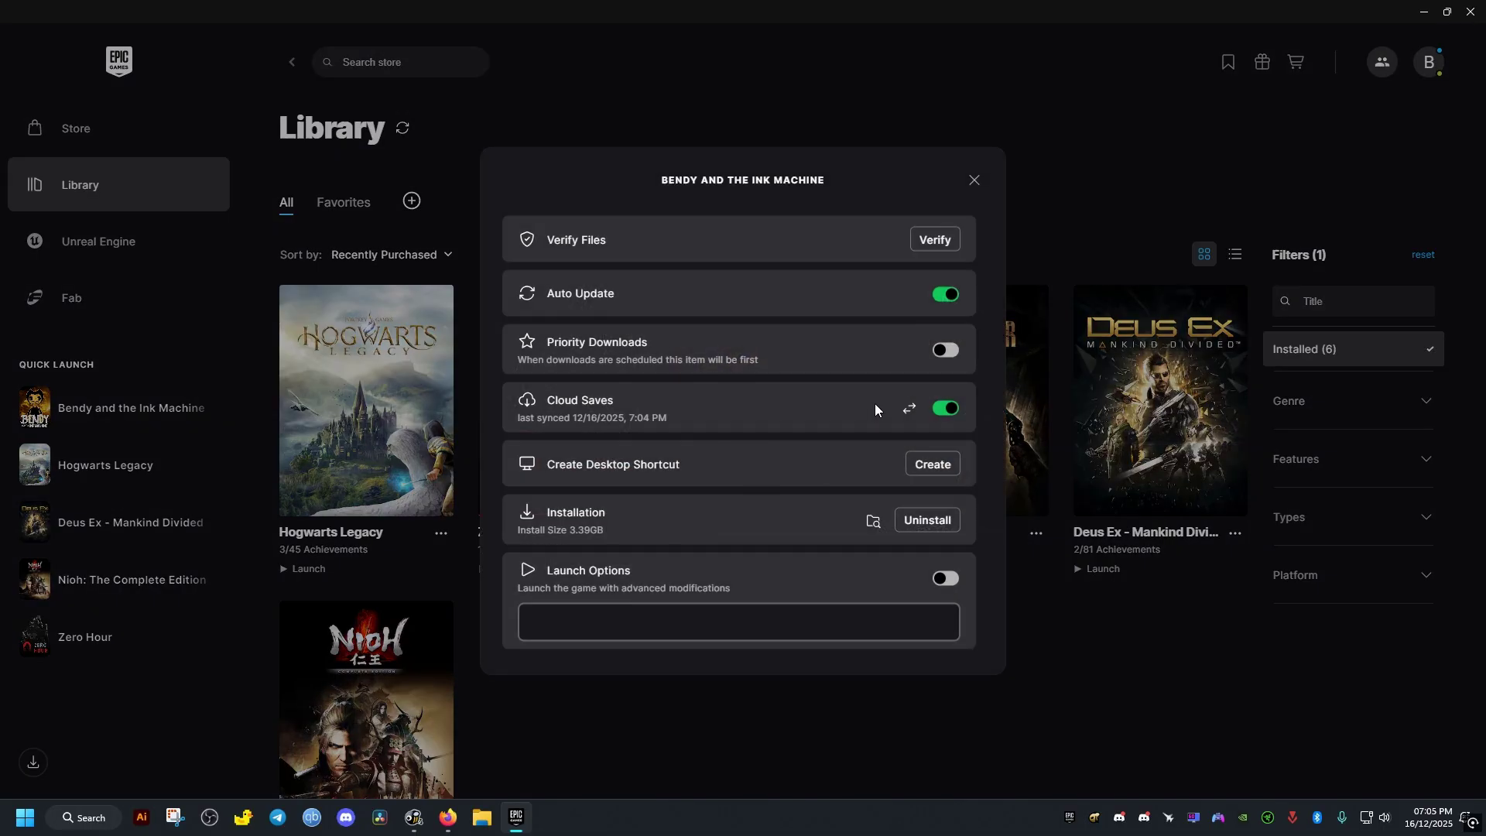
{"action": "left_click", "coordinate": [873, 521]}
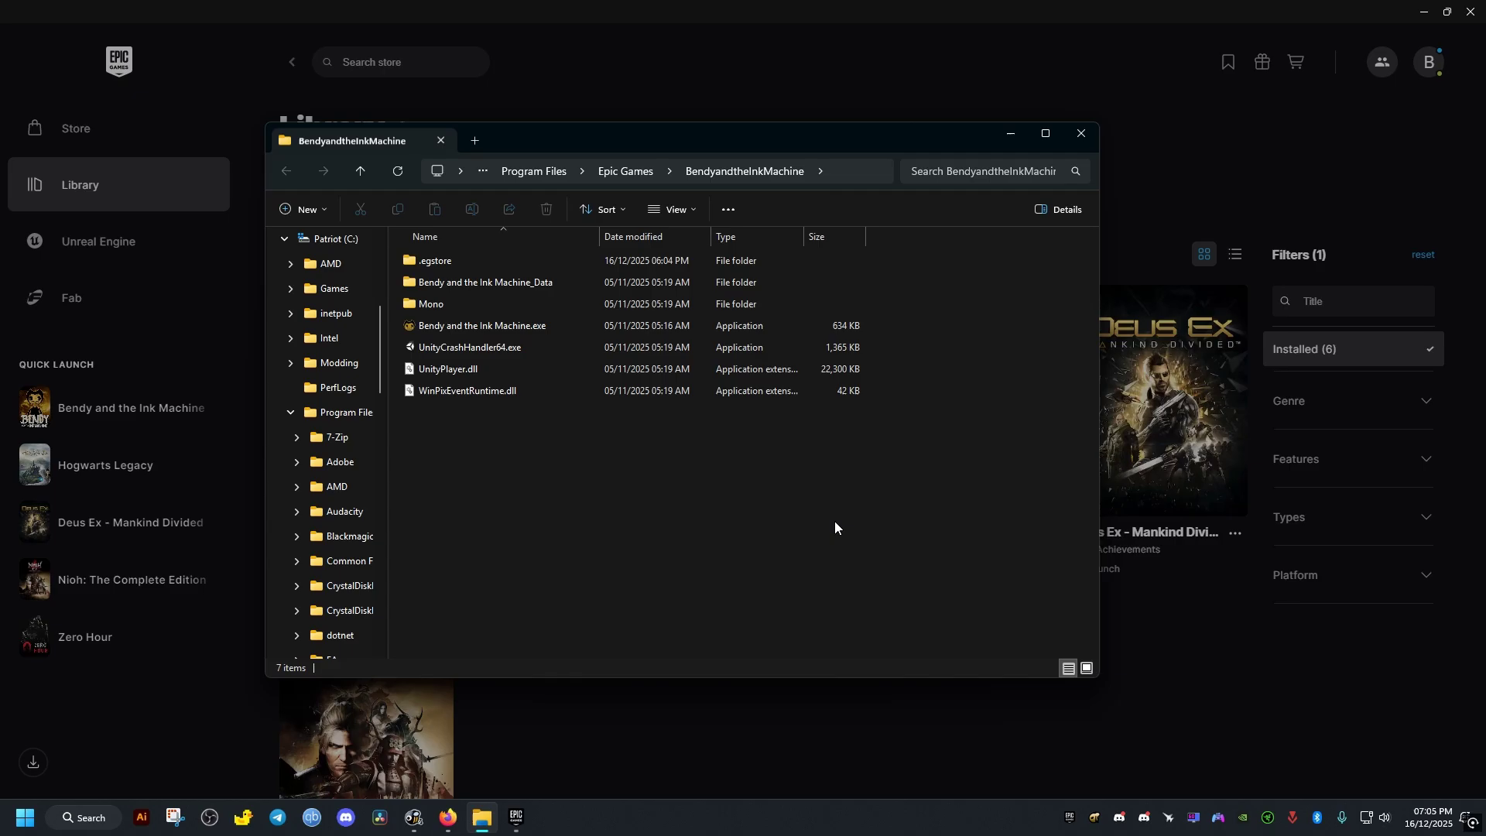
{"action": "left_click", "coordinate": [1083, 135]}
{"action": "left_click", "coordinate": [974, 181]}
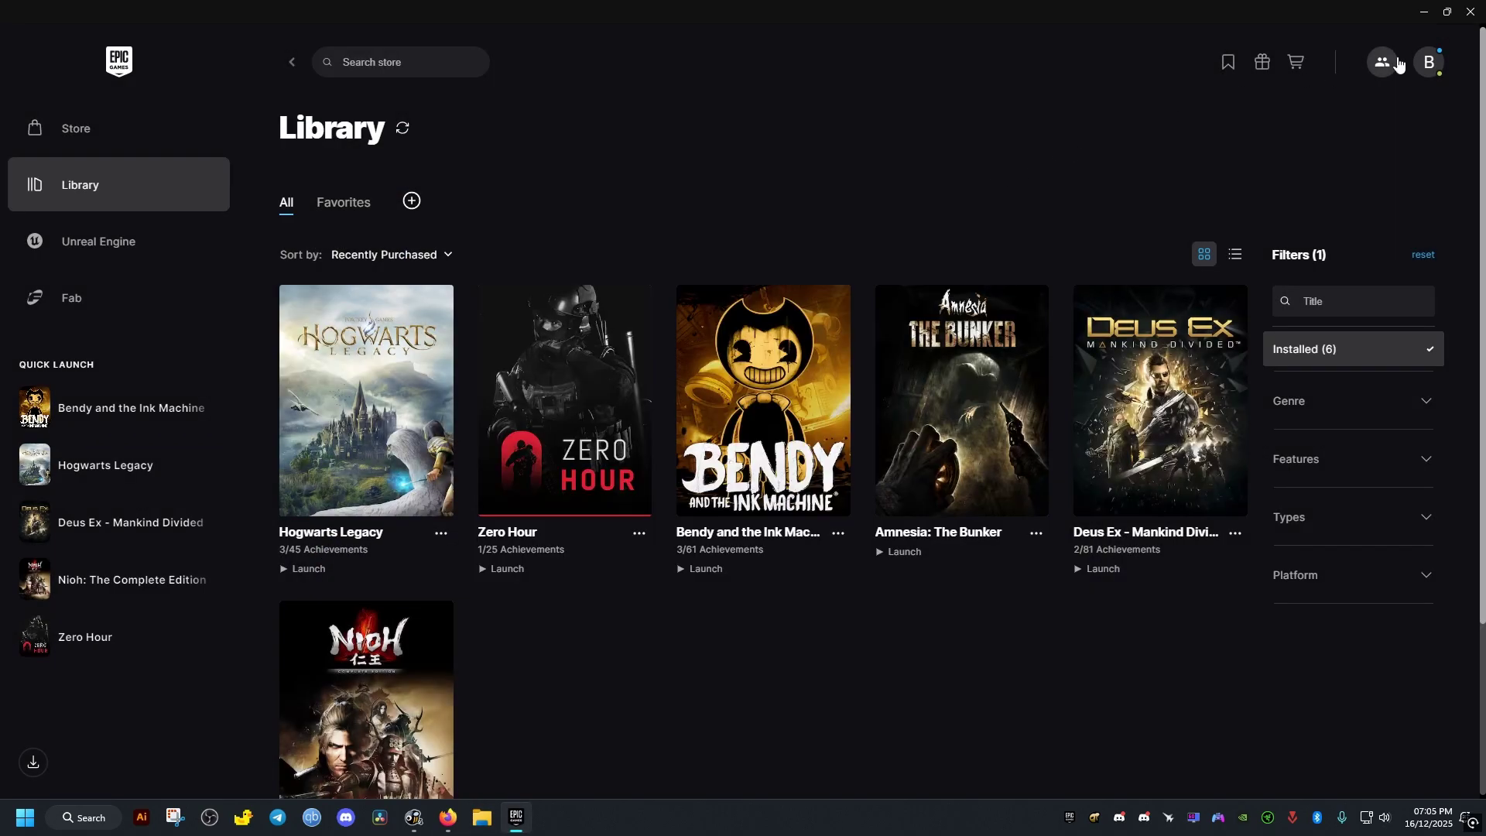
{"action": "left_click", "coordinate": [1472, 14]}
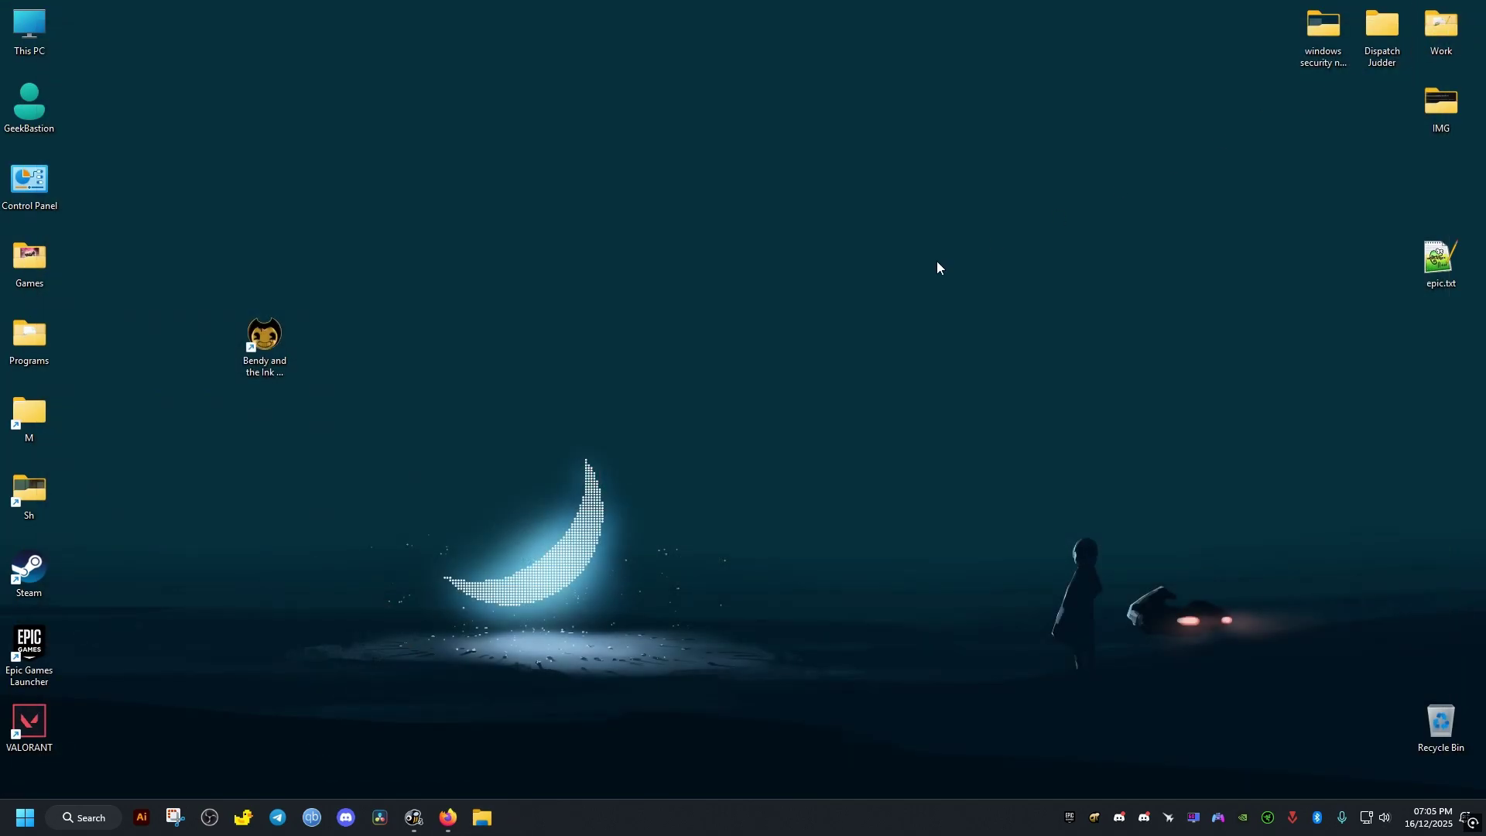
Browse in File Explorer to Steam's game folder at C:\Program Files (x86)\Steam\steamapps\common, and close the window after viewing it
{"action": "double_click", "coordinate": [34, 28]}
{"action": "double_click", "coordinate": [509, 281]}
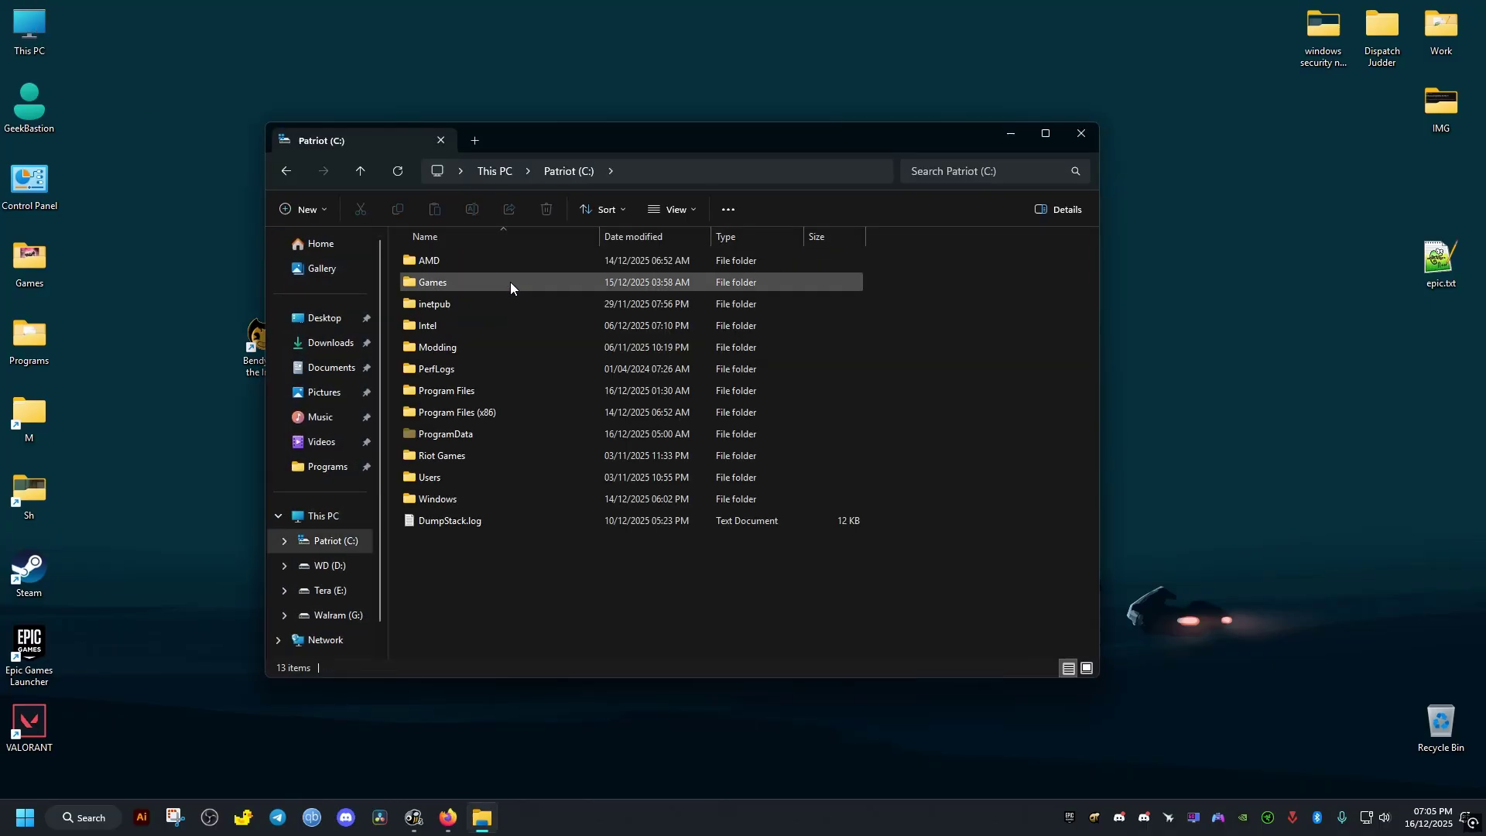
{"action": "double_click", "coordinate": [489, 410]}
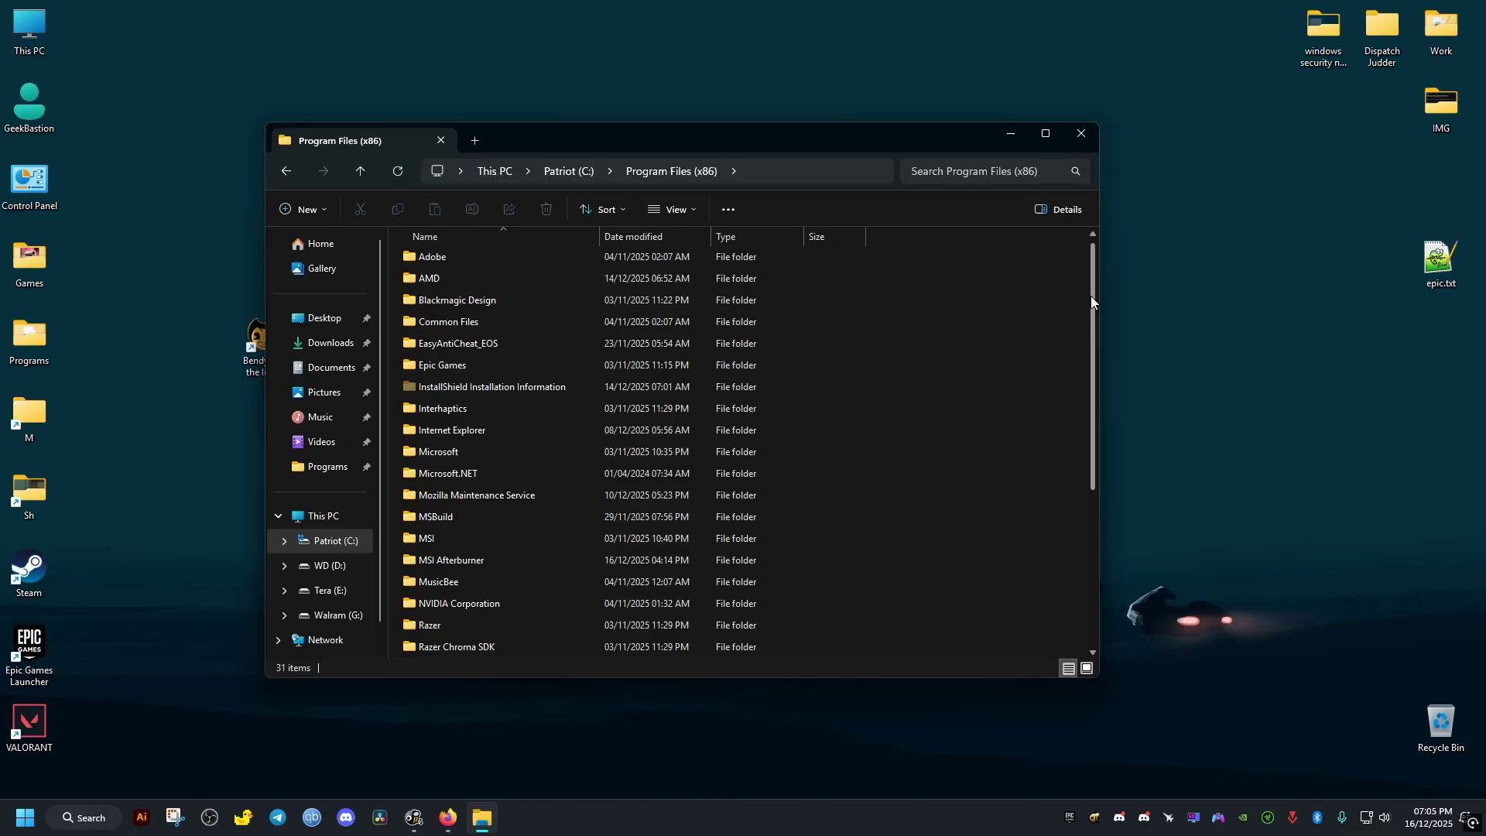
{"action": "left_click_drag", "start_coordinate": [1091, 301], "coordinate": [1073, 459]}
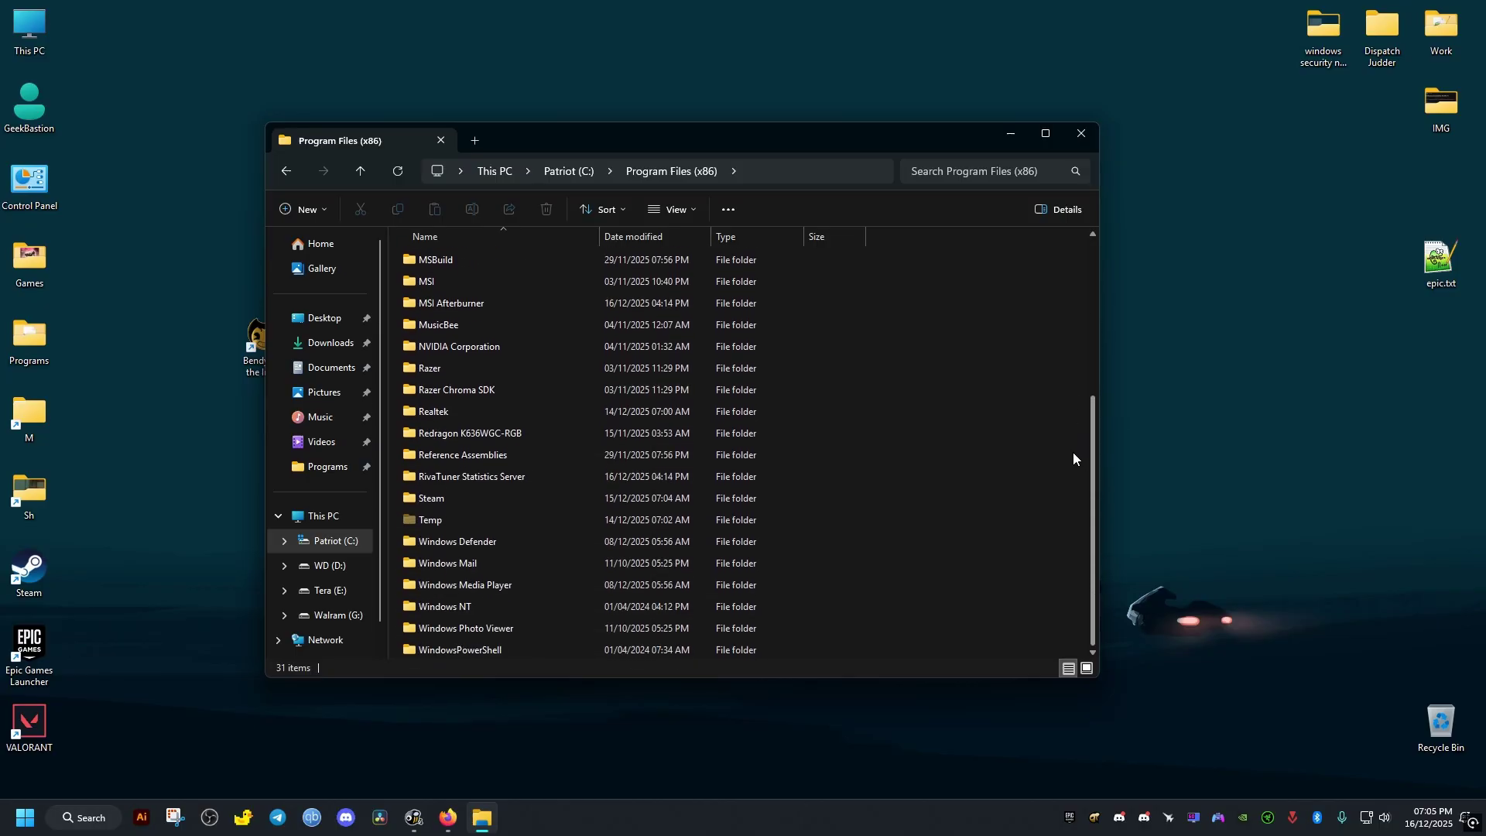
{"action": "double_click", "coordinate": [435, 498]}
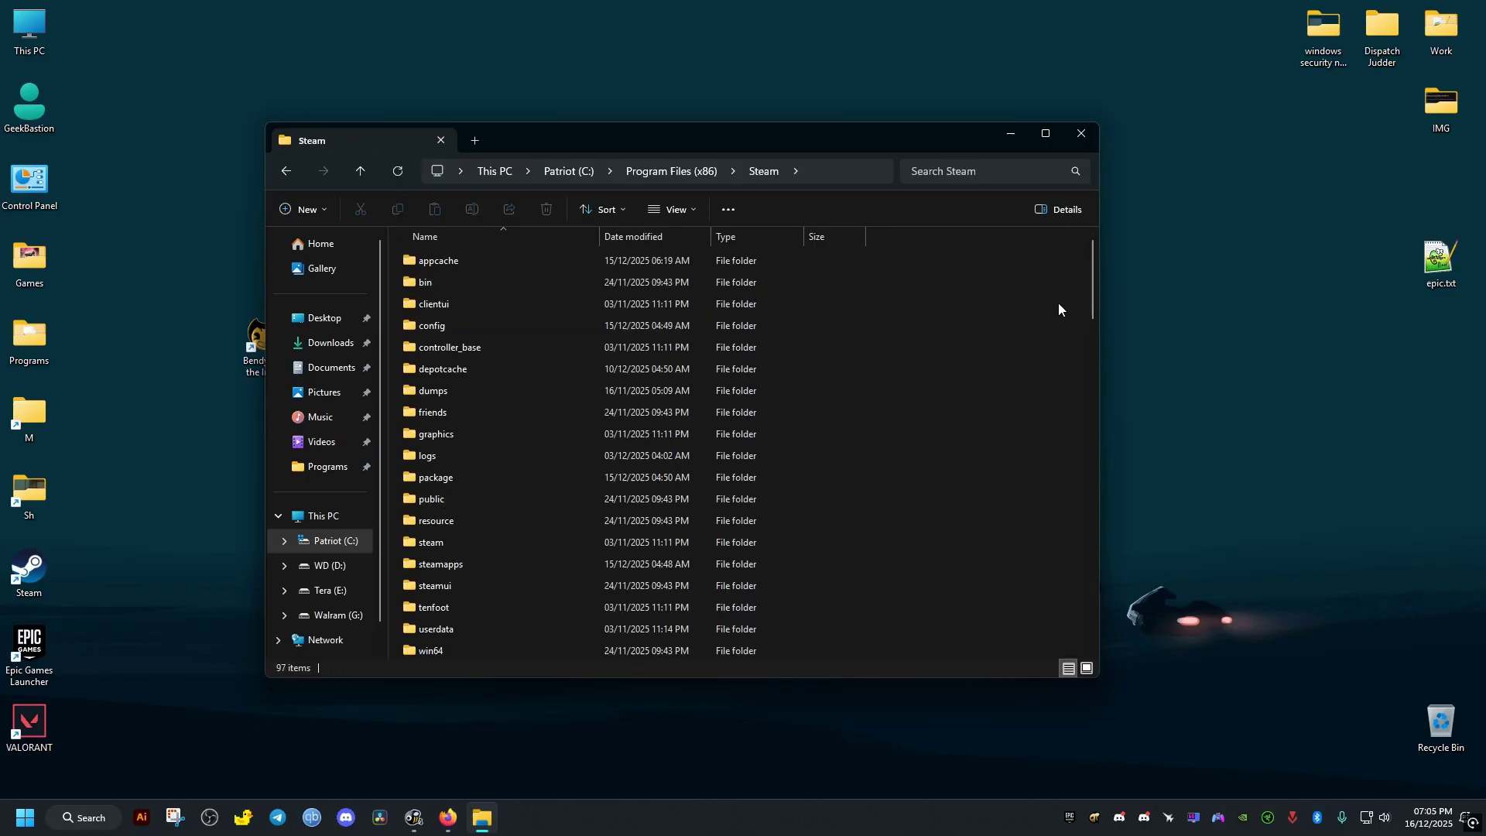
{"action": "left_click_drag", "start_coordinate": [1092, 276], "coordinate": [1086, 313]}
{"action": "double_click", "coordinate": [508, 364]}
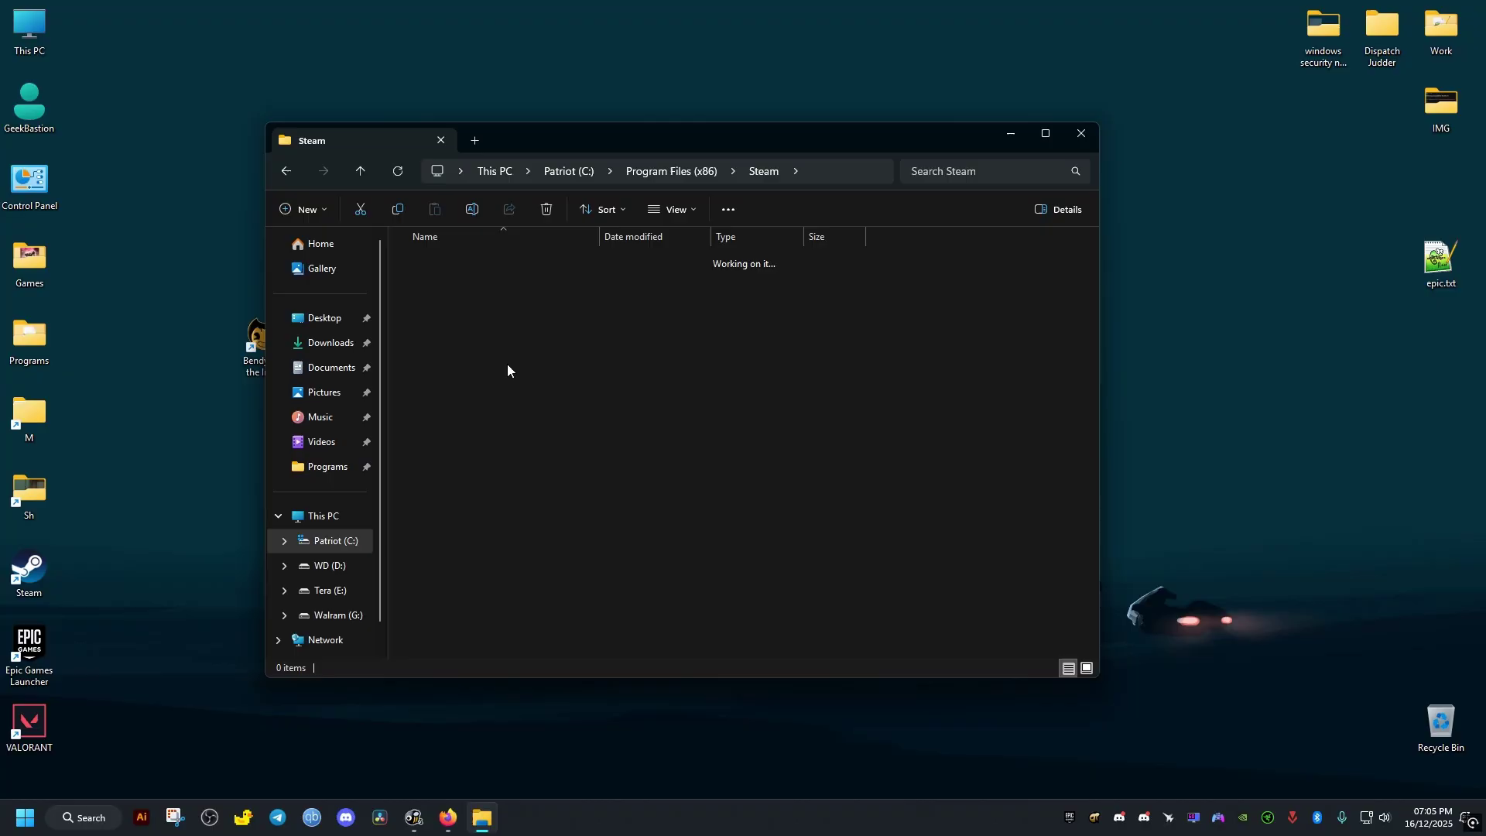
{"action": "double_click", "coordinate": [478, 260]}
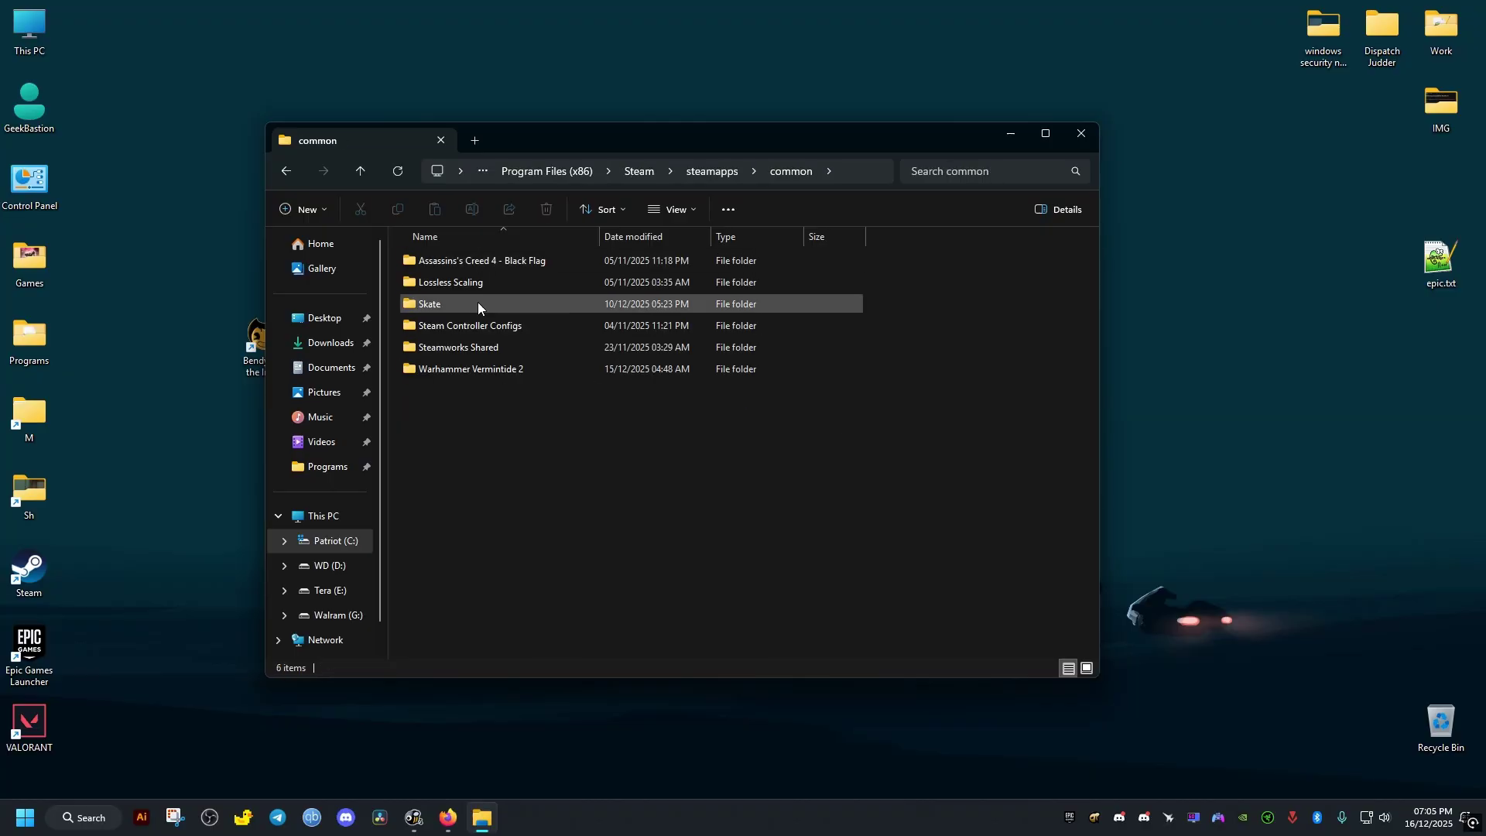
{"action": "left_click", "coordinate": [1082, 134]}
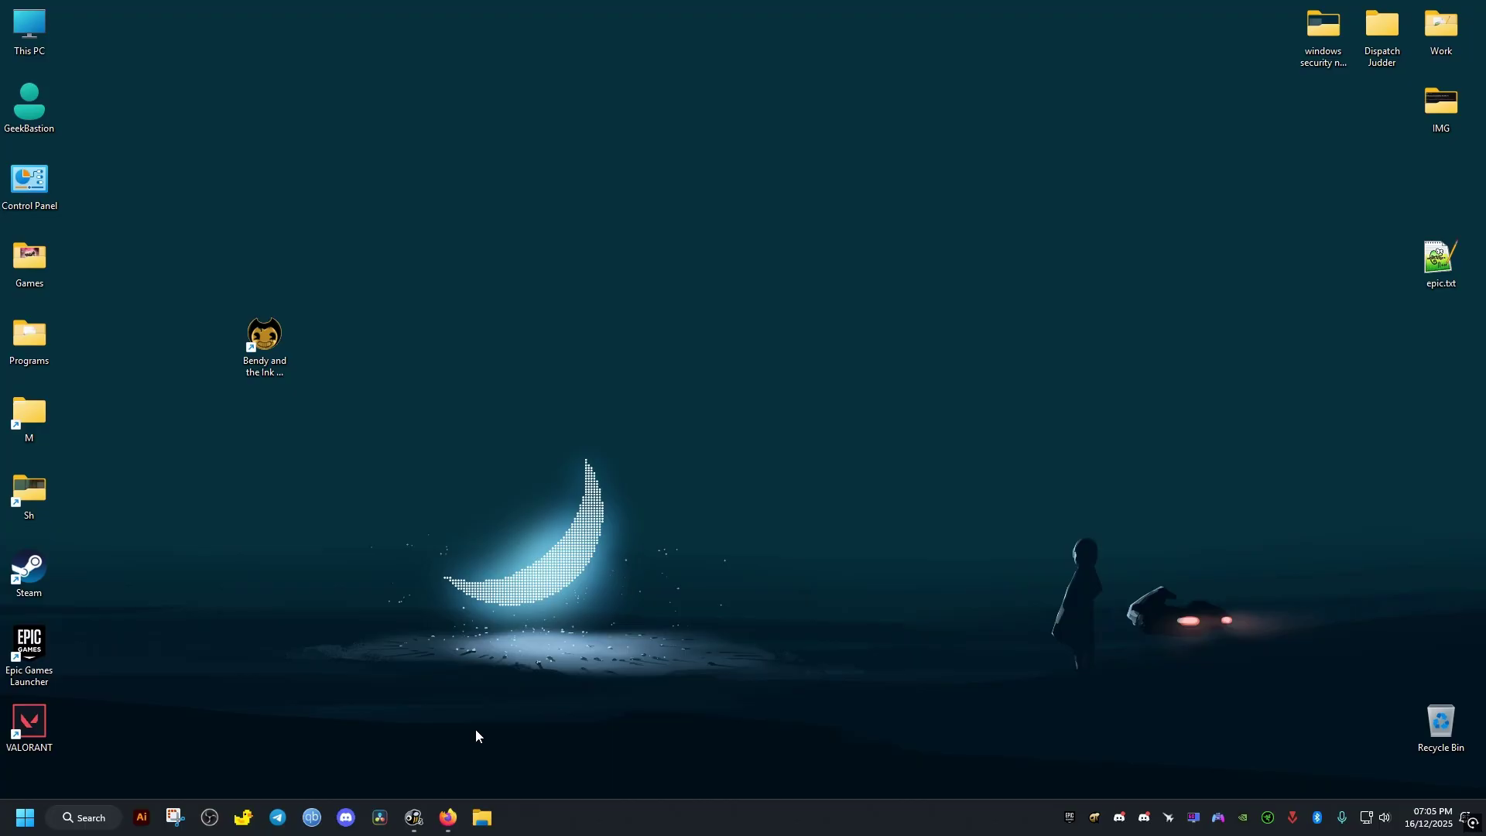
Switch to Firefox and open the list of downloadable files for the Smooth Bendy mod on Nexus Mods
{"action": "left_click", "coordinate": [448, 817]}
{"action": "left_click_drag", "start_coordinate": [256, 345], "coordinate": [541, 352]}
{"action": "left_click", "coordinate": [576, 355]}
{"action": "scroll", "coordinate": [484, 284], "scroll_direction": "down", "scroll_amount": 6}
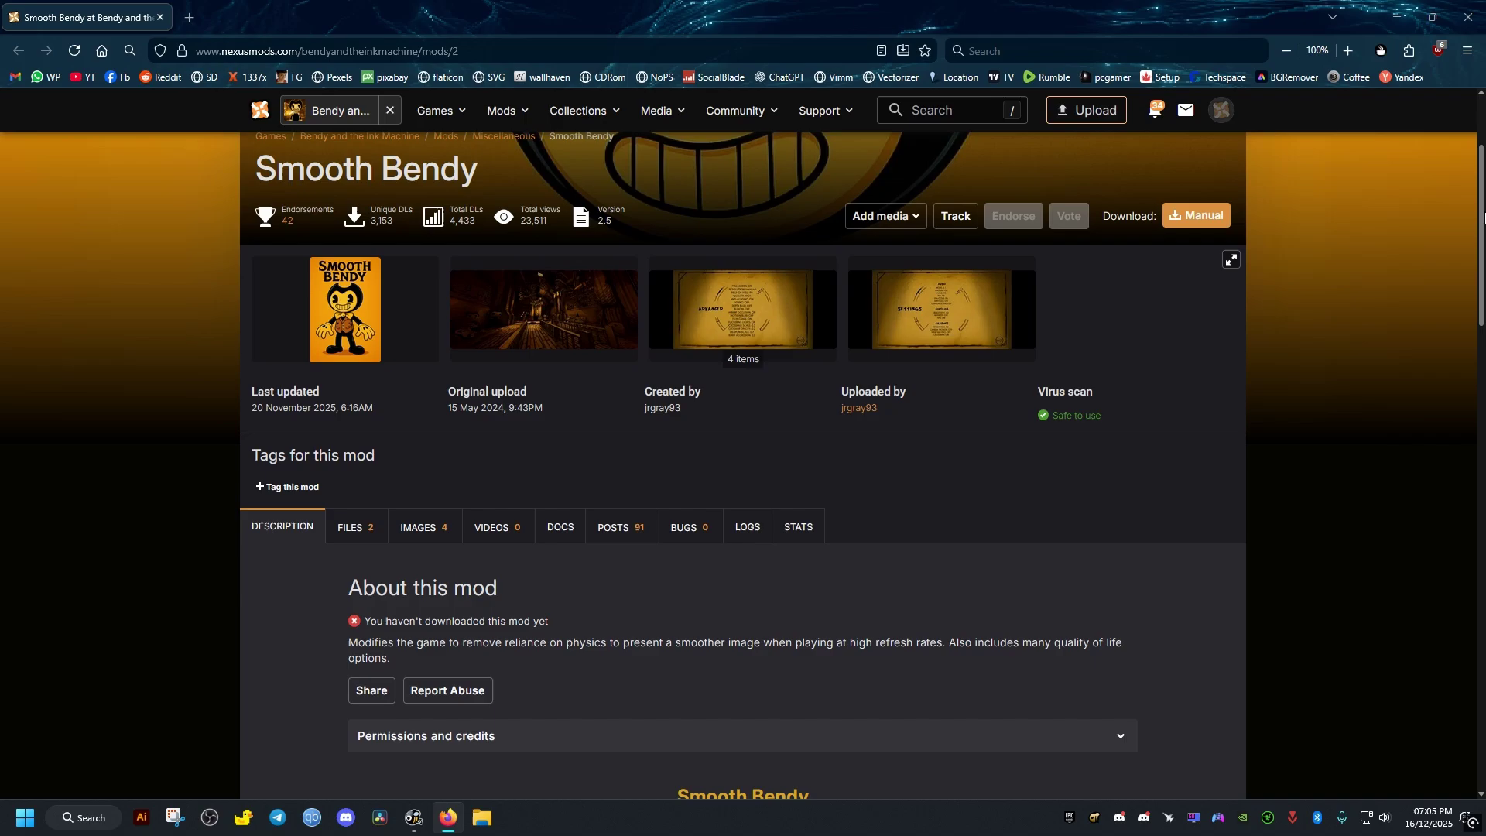
{"action": "left_click", "coordinate": [357, 192]}
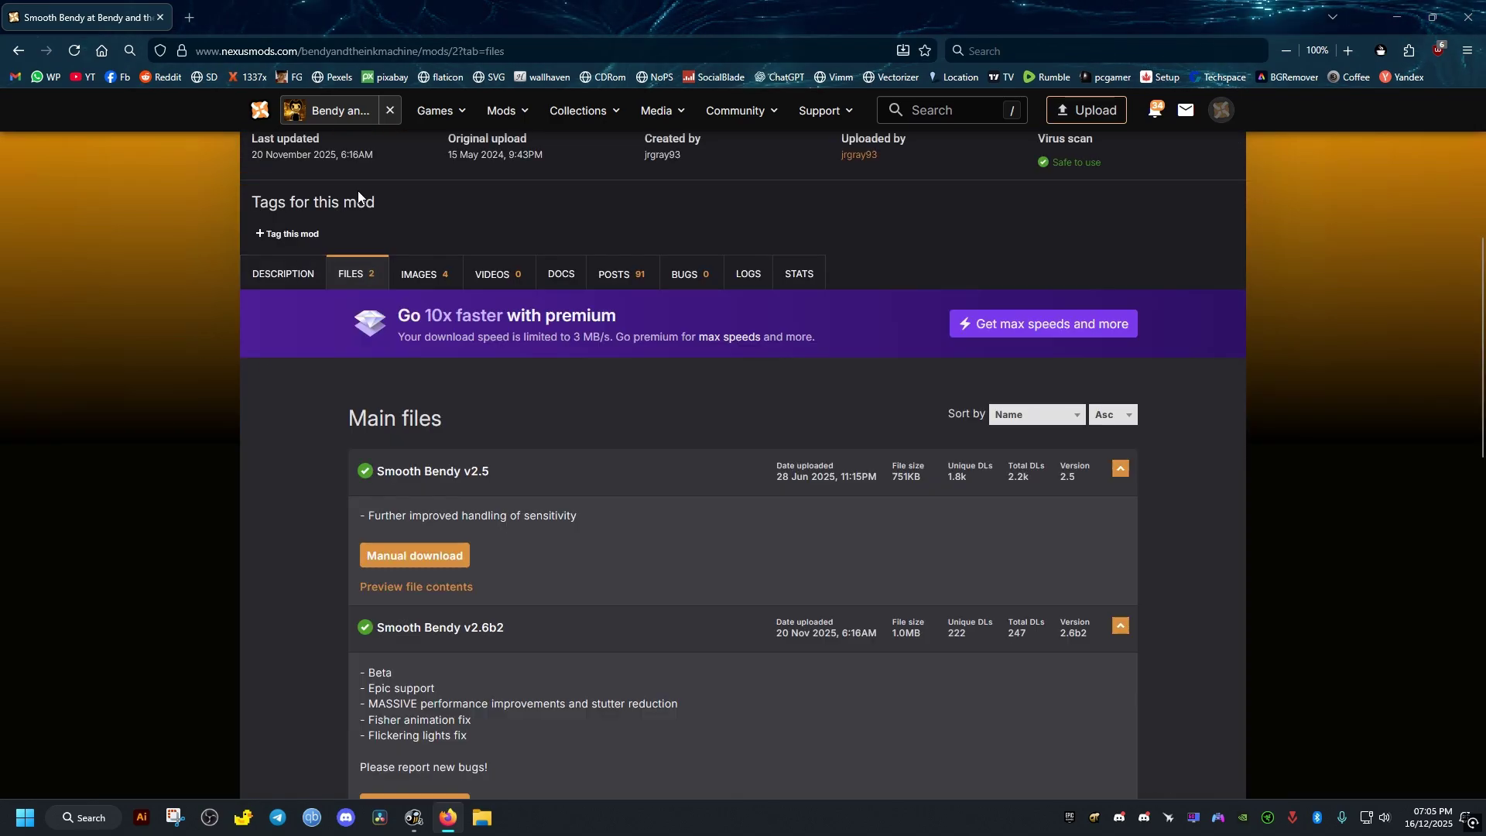
{"action": "scroll", "coordinate": [1183, 94], "scroll_direction": "down", "scroll_amount": 2}
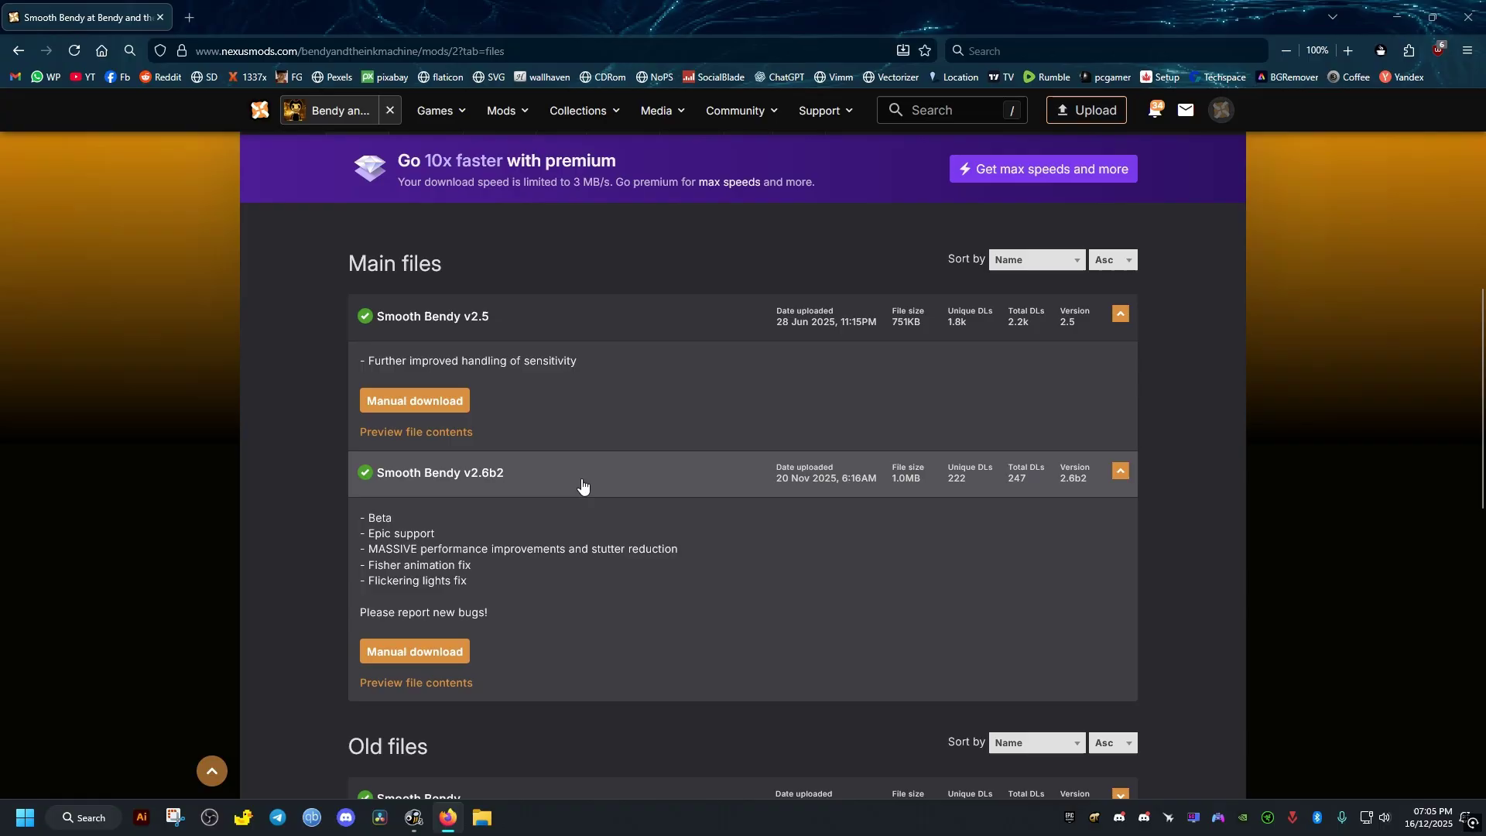
Read the release notes of Smooth Bendy v2.6b2, covering Epic support, performance and the animation fix
{"action": "left_click_drag", "start_coordinate": [370, 533], "coordinate": [601, 551]}
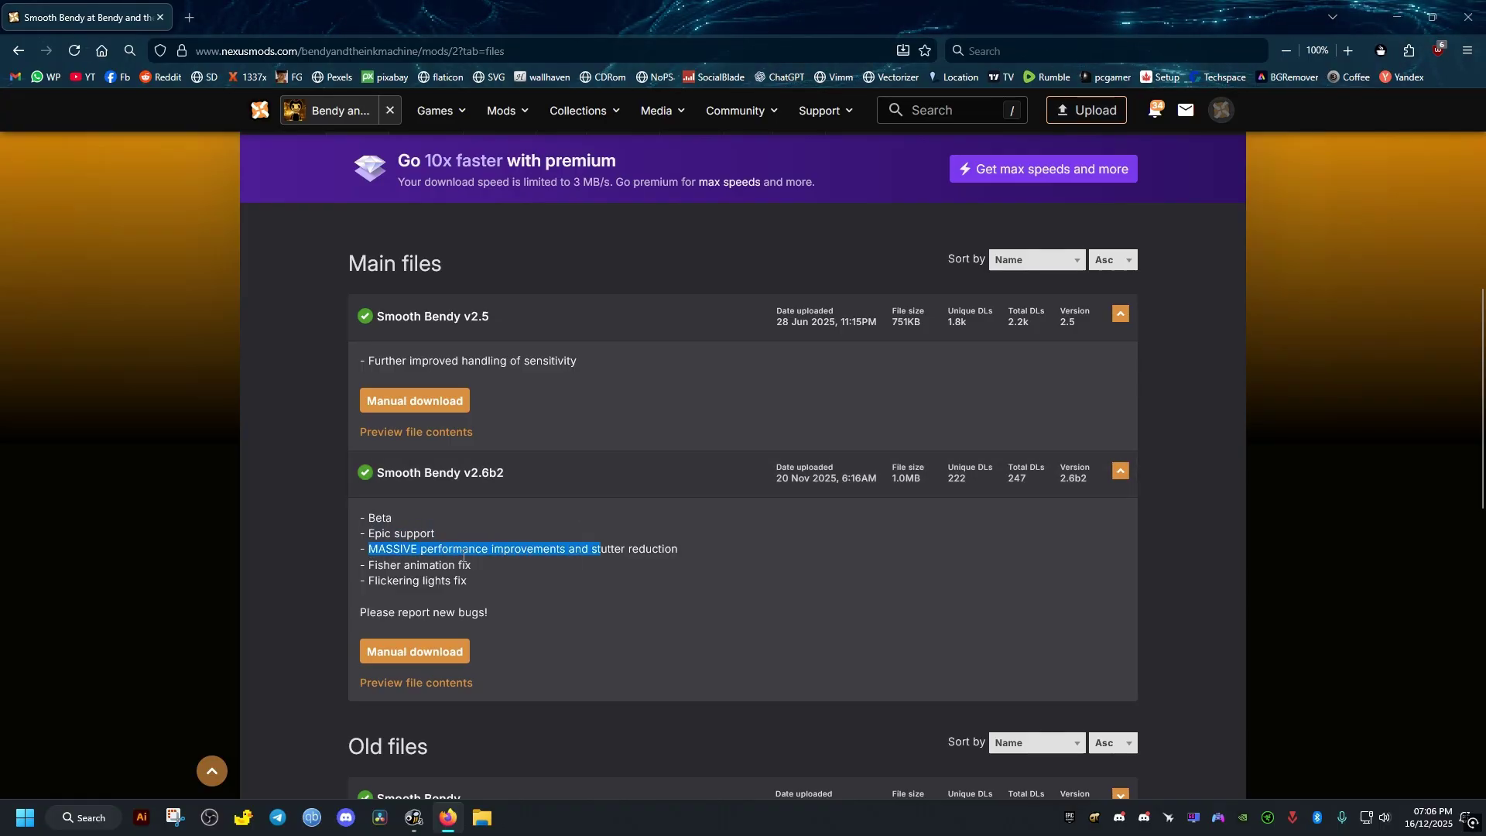
{"action": "left_click_drag", "start_coordinate": [369, 565], "coordinate": [442, 567]}
{"action": "left_click", "coordinate": [417, 573]}
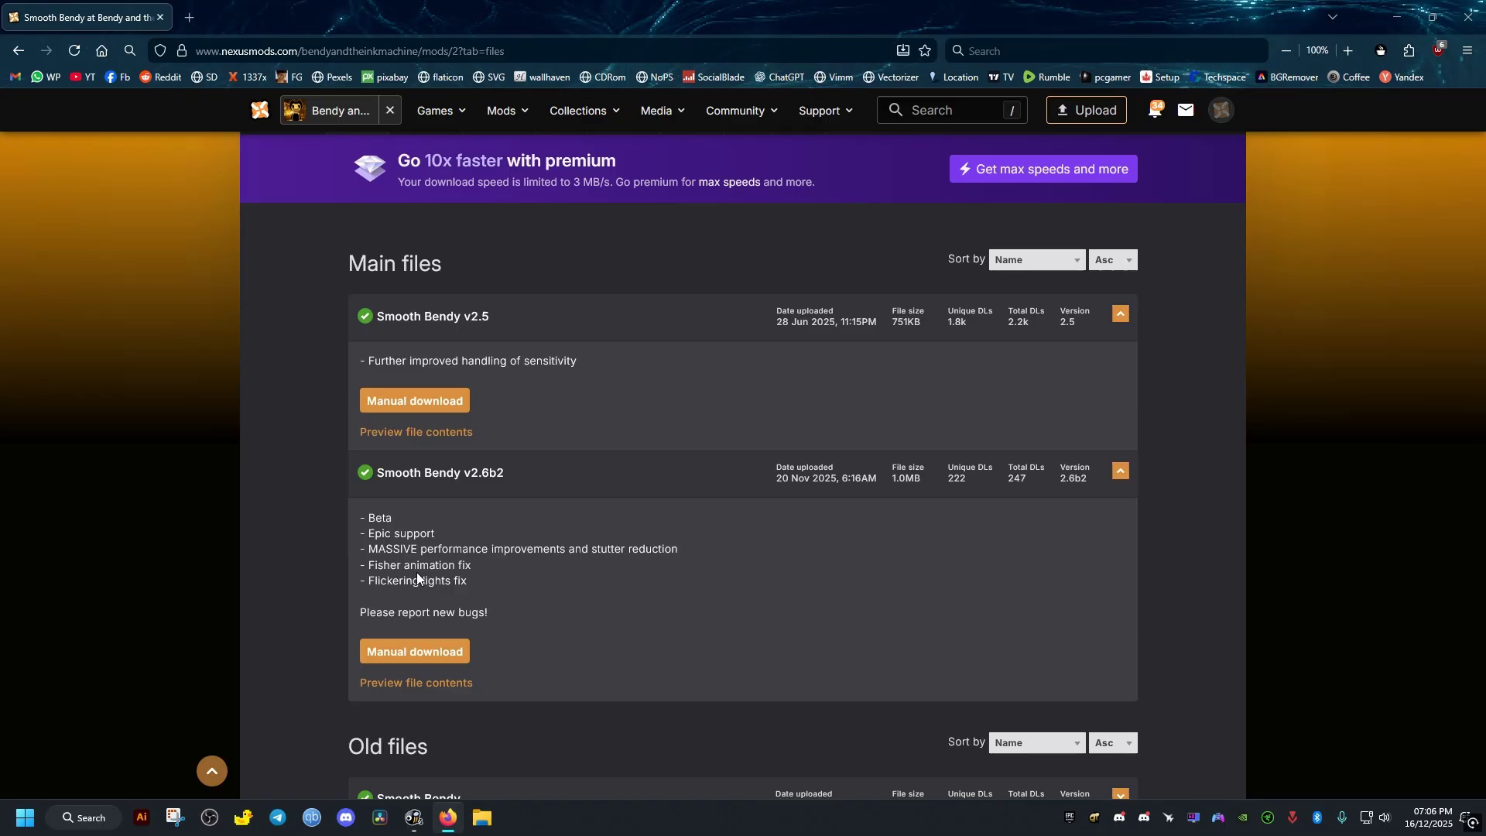
Manually download Smooth Bendy v2.6b2 using the free slow download
{"action": "left_click", "coordinate": [415, 651]}
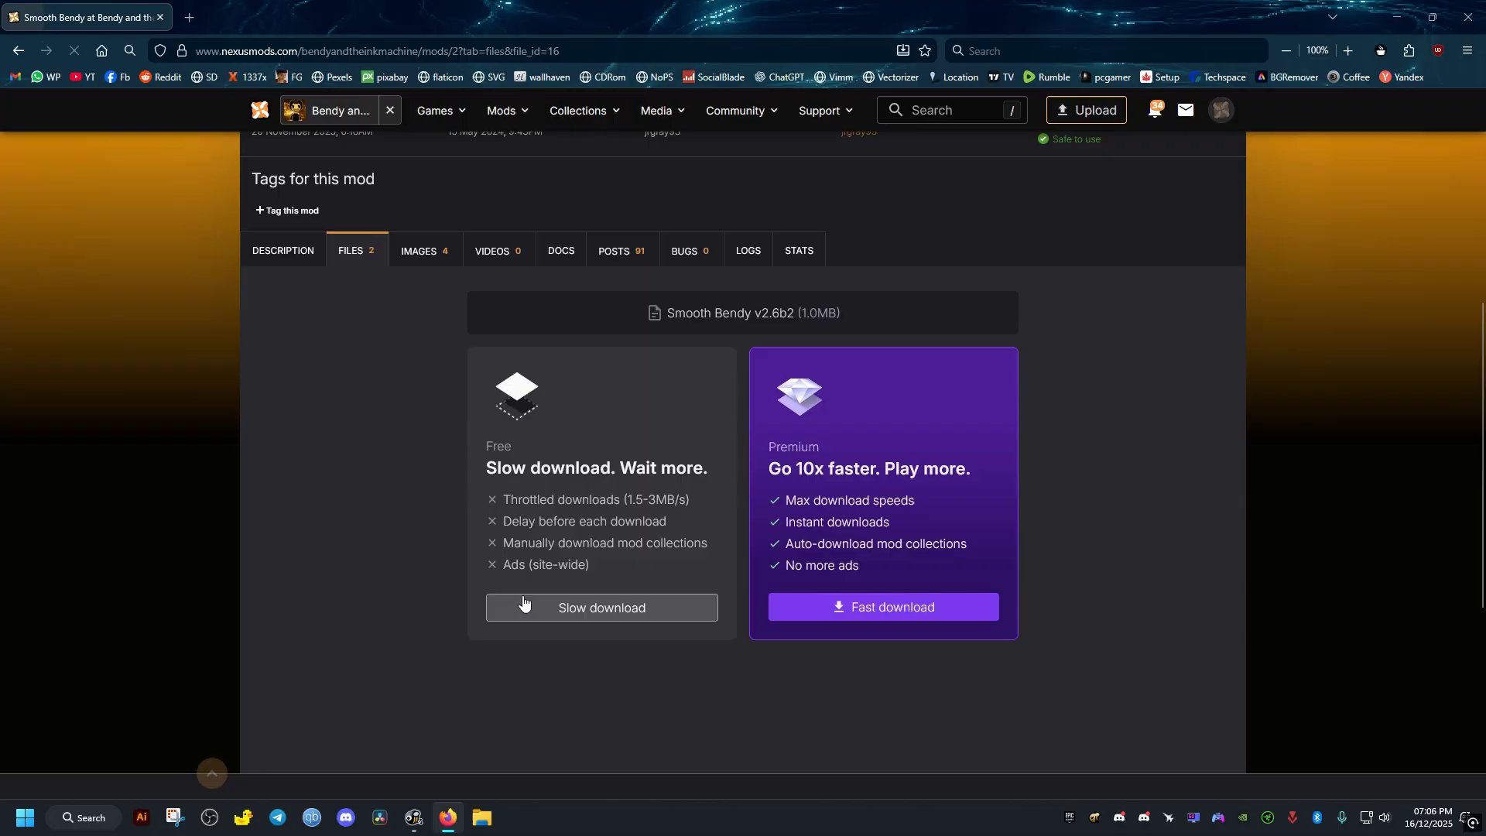
{"action": "left_click", "coordinate": [599, 619]}
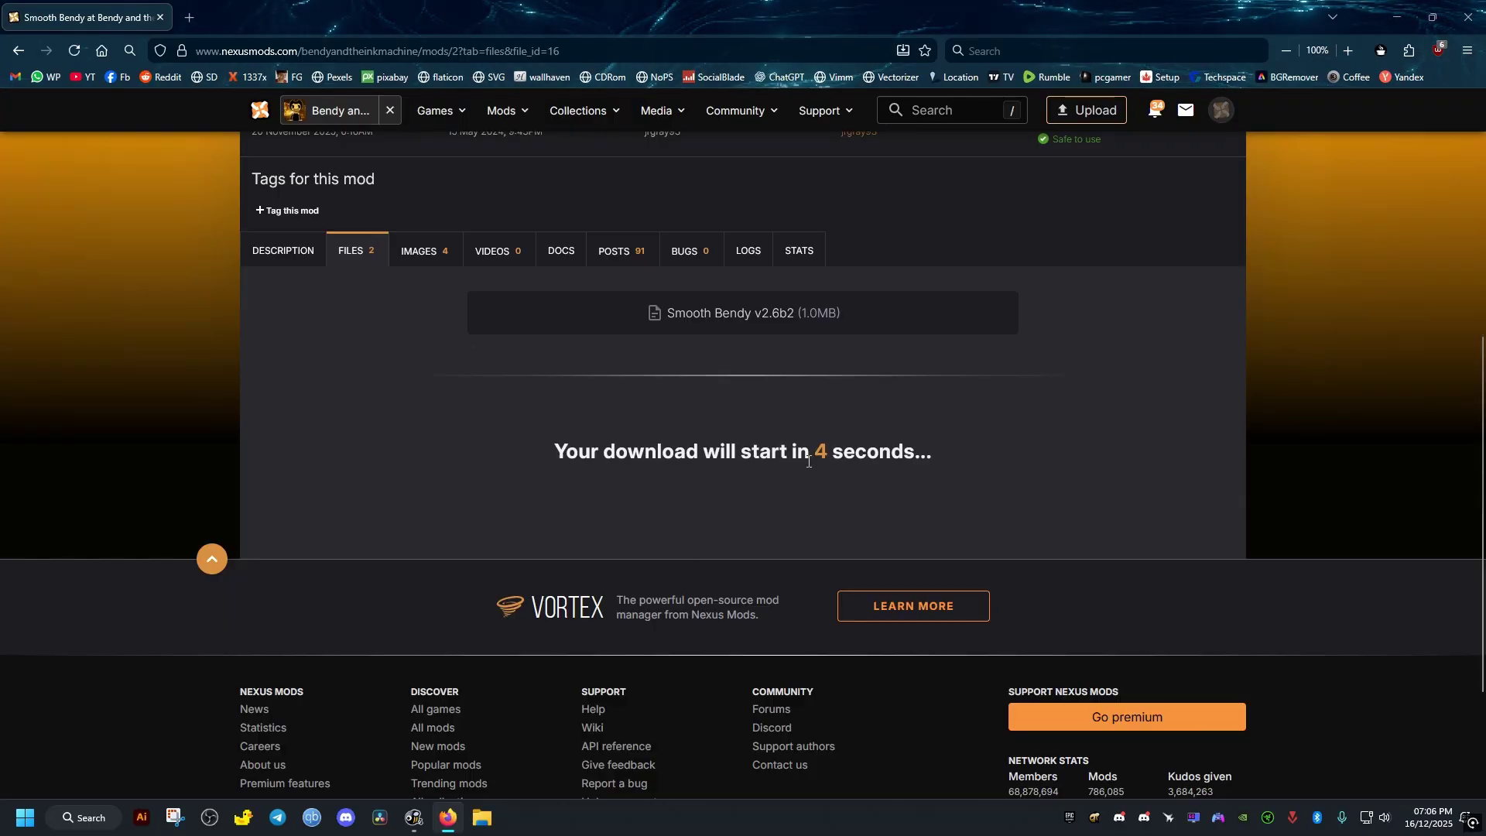
{"action": "left_click_drag", "start_coordinate": [809, 461], "coordinate": [891, 457]}
{"action": "left_click", "coordinate": [748, 486]}
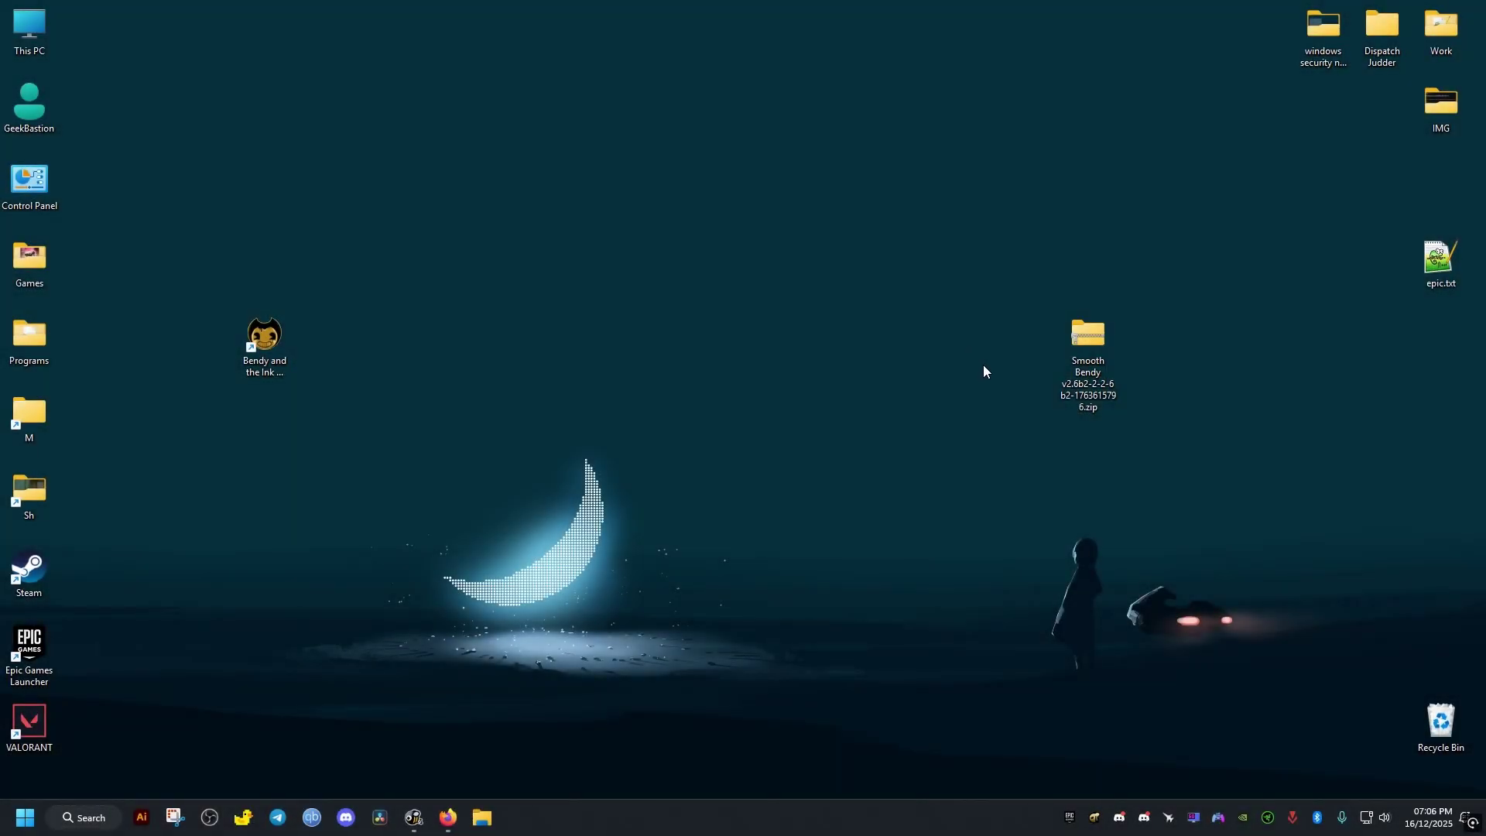
Open the downloaded Smooth Bendy v2.6b2 zip from the desktop and move its window aside
{"action": "left_click_drag", "start_coordinate": [1095, 358], "coordinate": [1076, 358]}
{"action": "double_click", "coordinate": [1103, 335]}
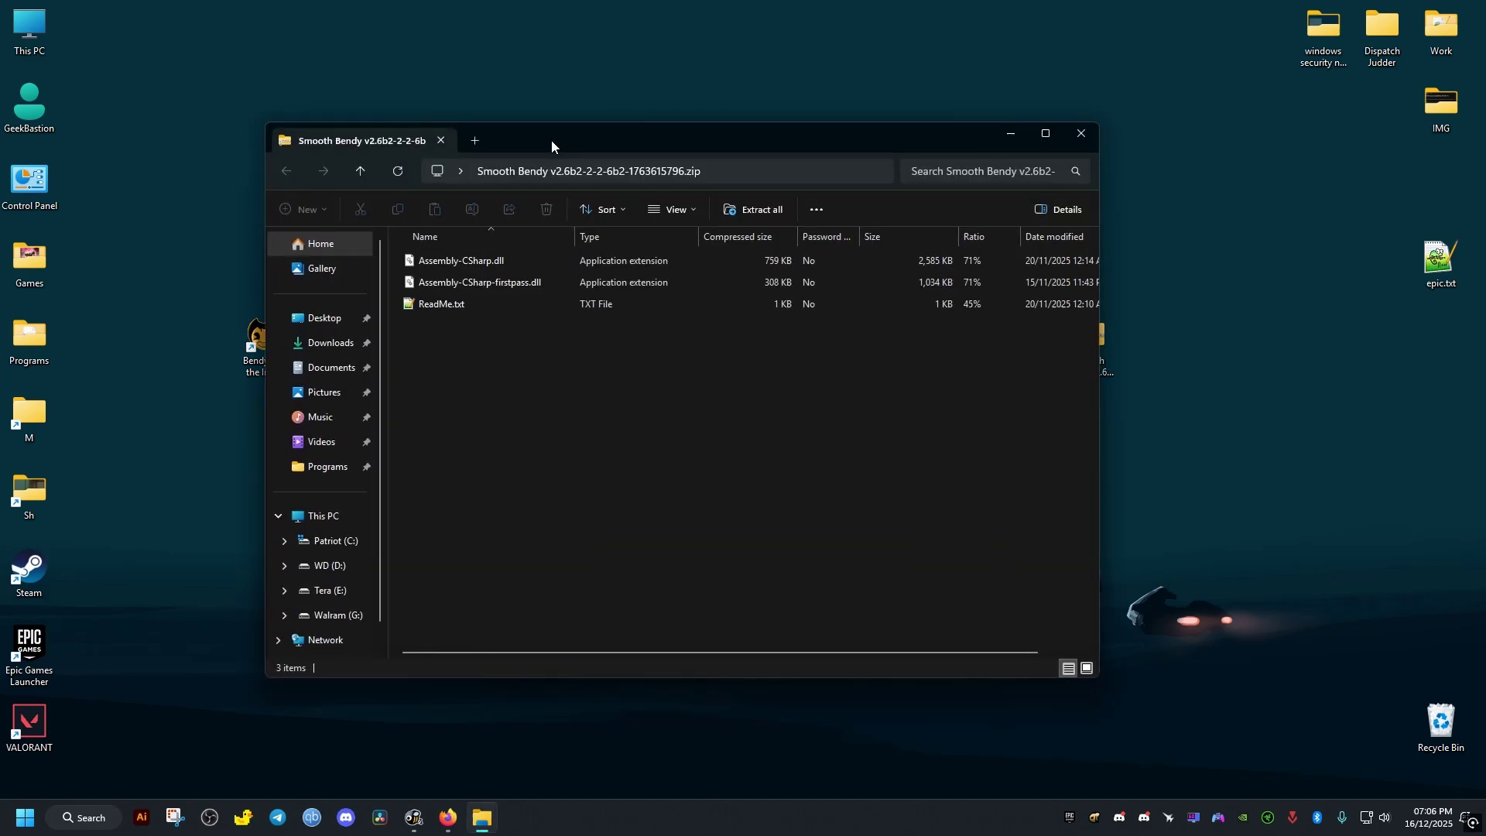
{"action": "left_click_drag", "start_coordinate": [551, 140], "coordinate": [876, 162]}
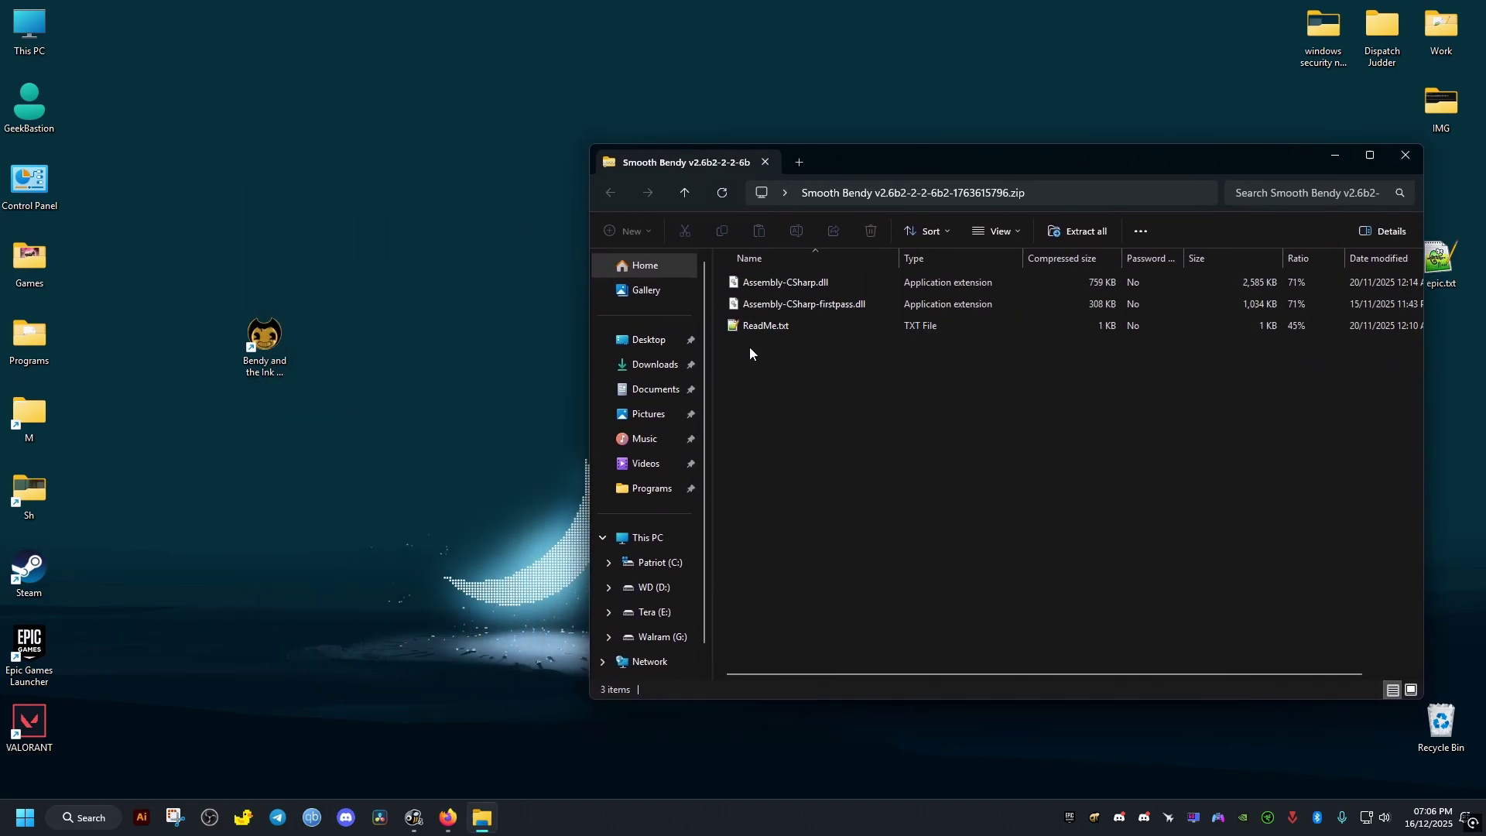
{"action": "left_click", "coordinate": [387, 312]}
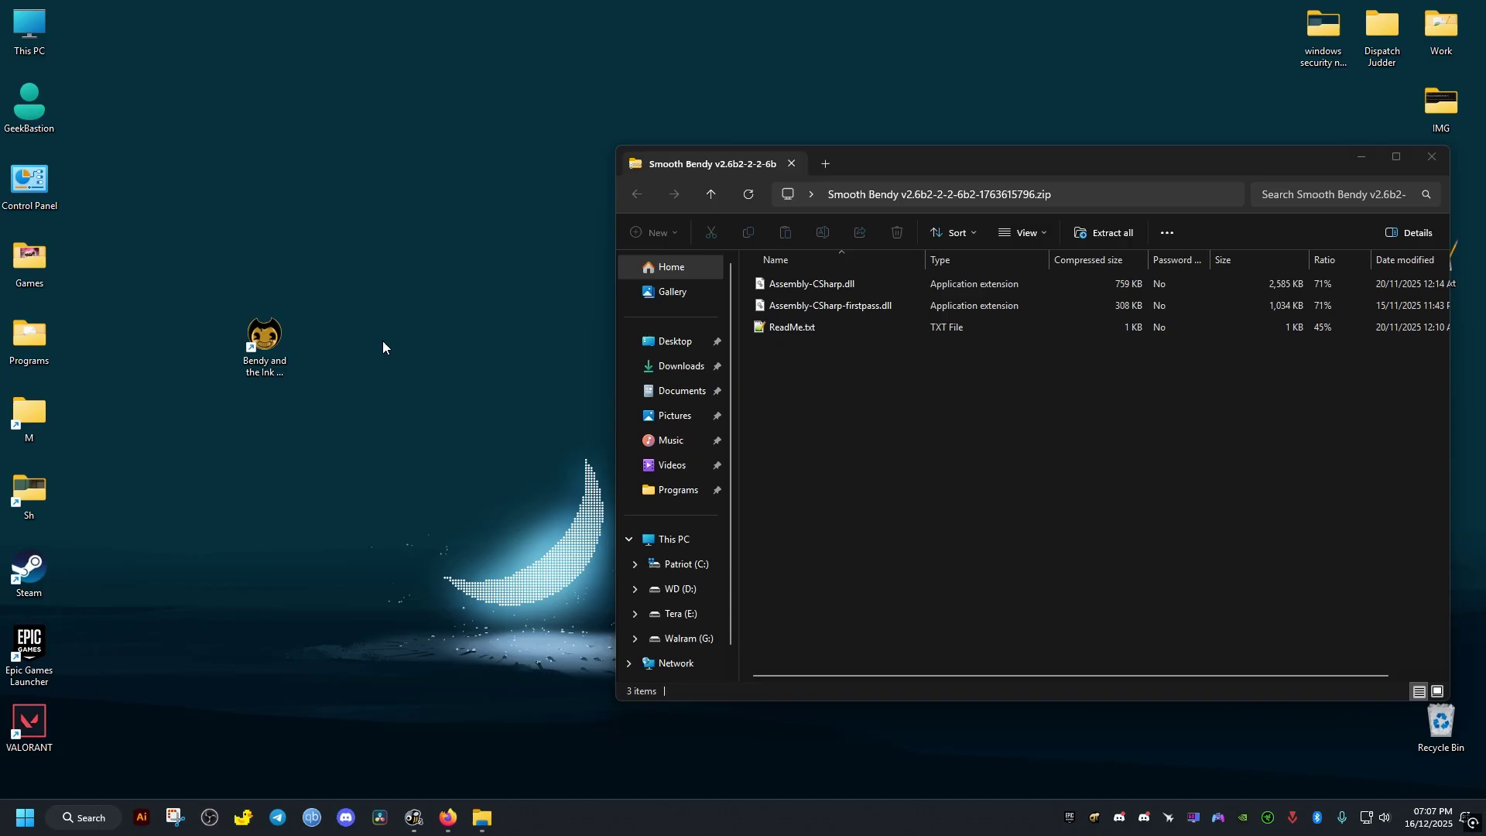
Open the game's Managed folder at C:\Program Files\Epic Games\BendyandtheInkMachine\Bendy and the Ink Machine_Data, alongside the mod's zip window
{"action": "double_click", "coordinate": [29, 27]}
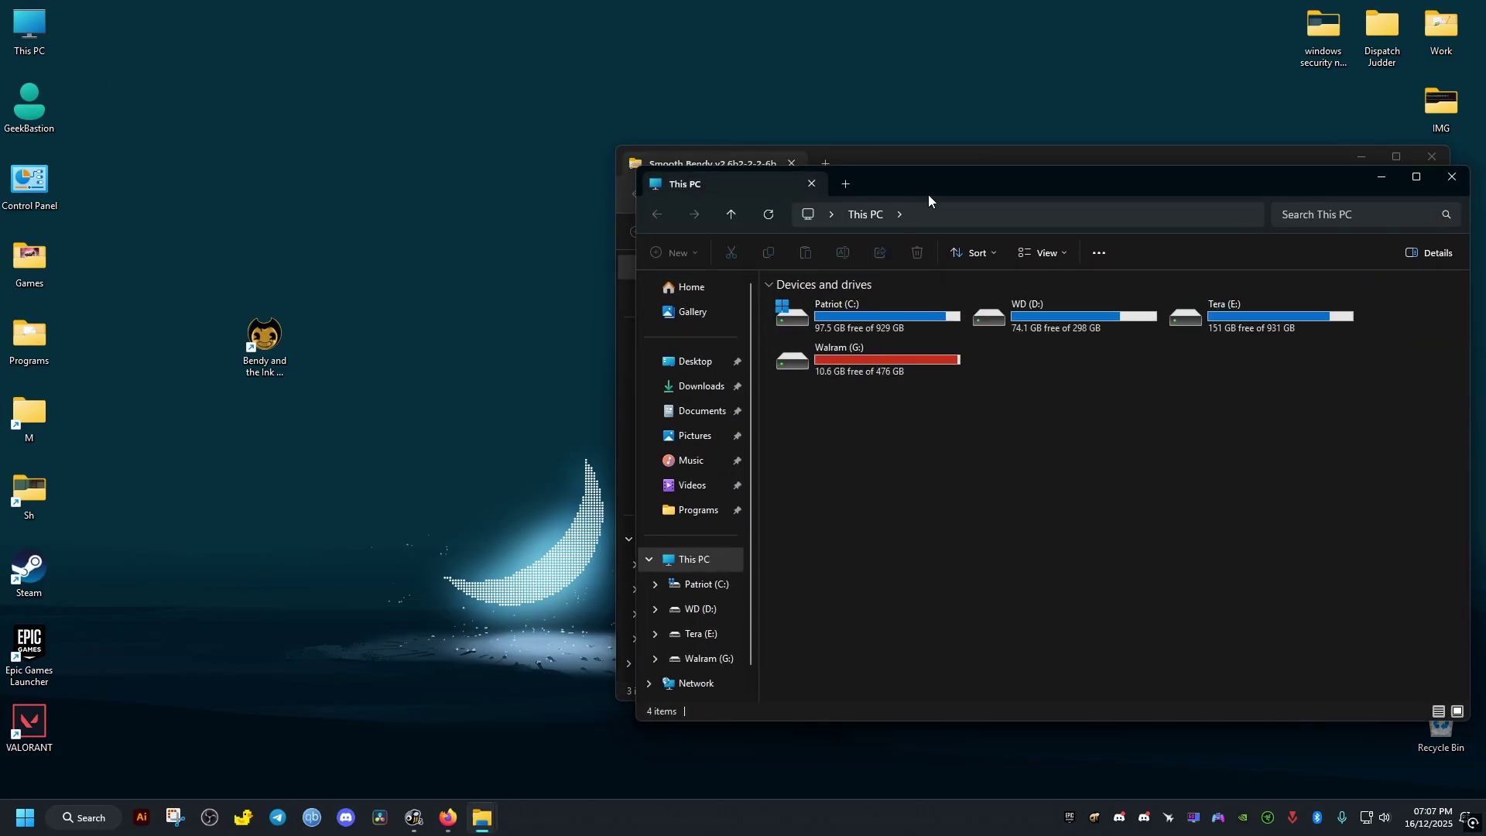
{"action": "left_click_drag", "start_coordinate": [960, 166], "coordinate": [397, 143]}
{"action": "double_click", "coordinate": [248, 277]}
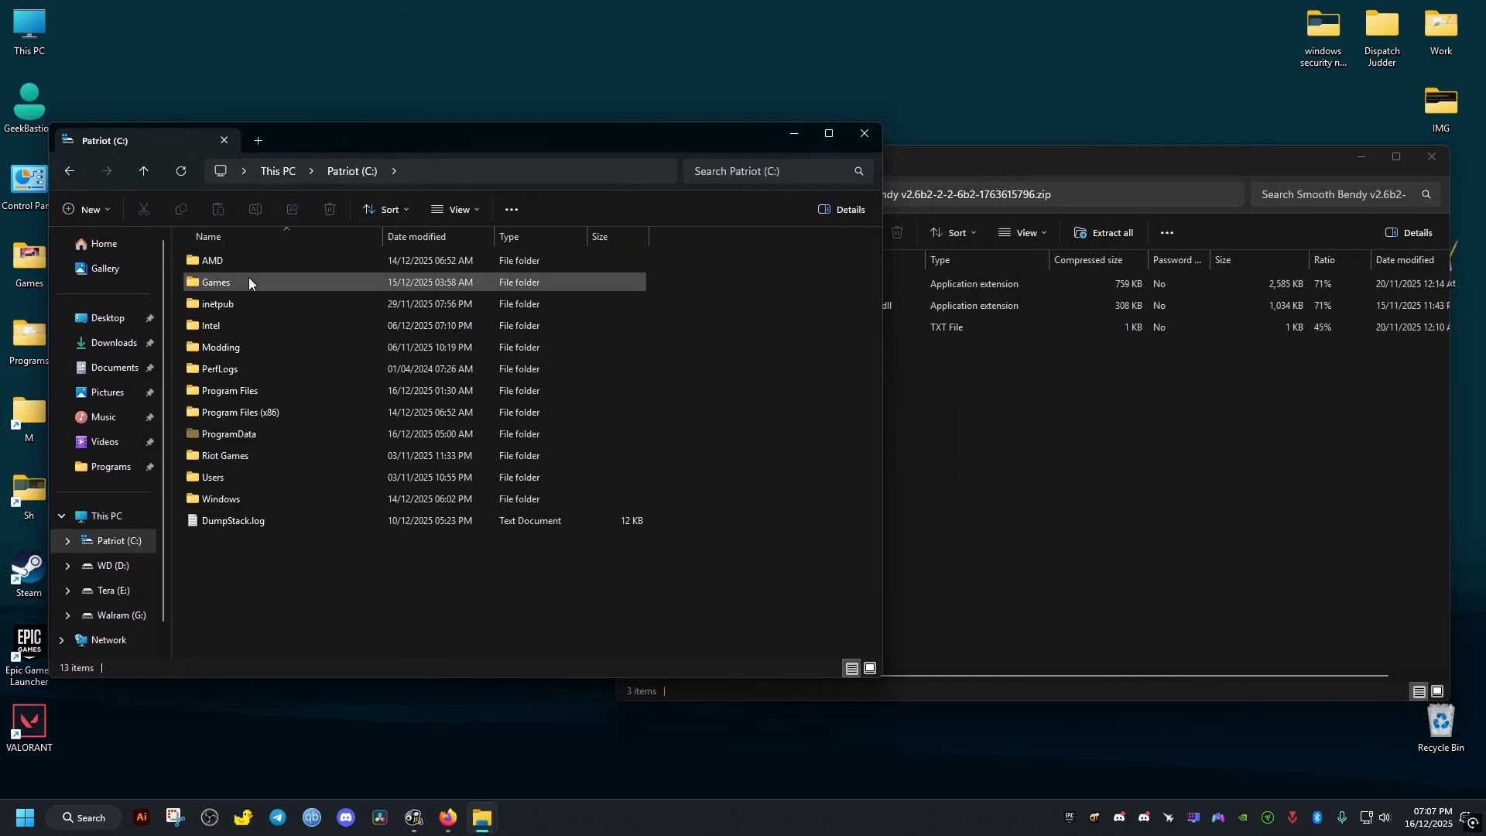
{"action": "double_click", "coordinate": [268, 391]}
{"action": "left_click", "coordinate": [240, 478]}
{"action": "double_click", "coordinate": [241, 480]}
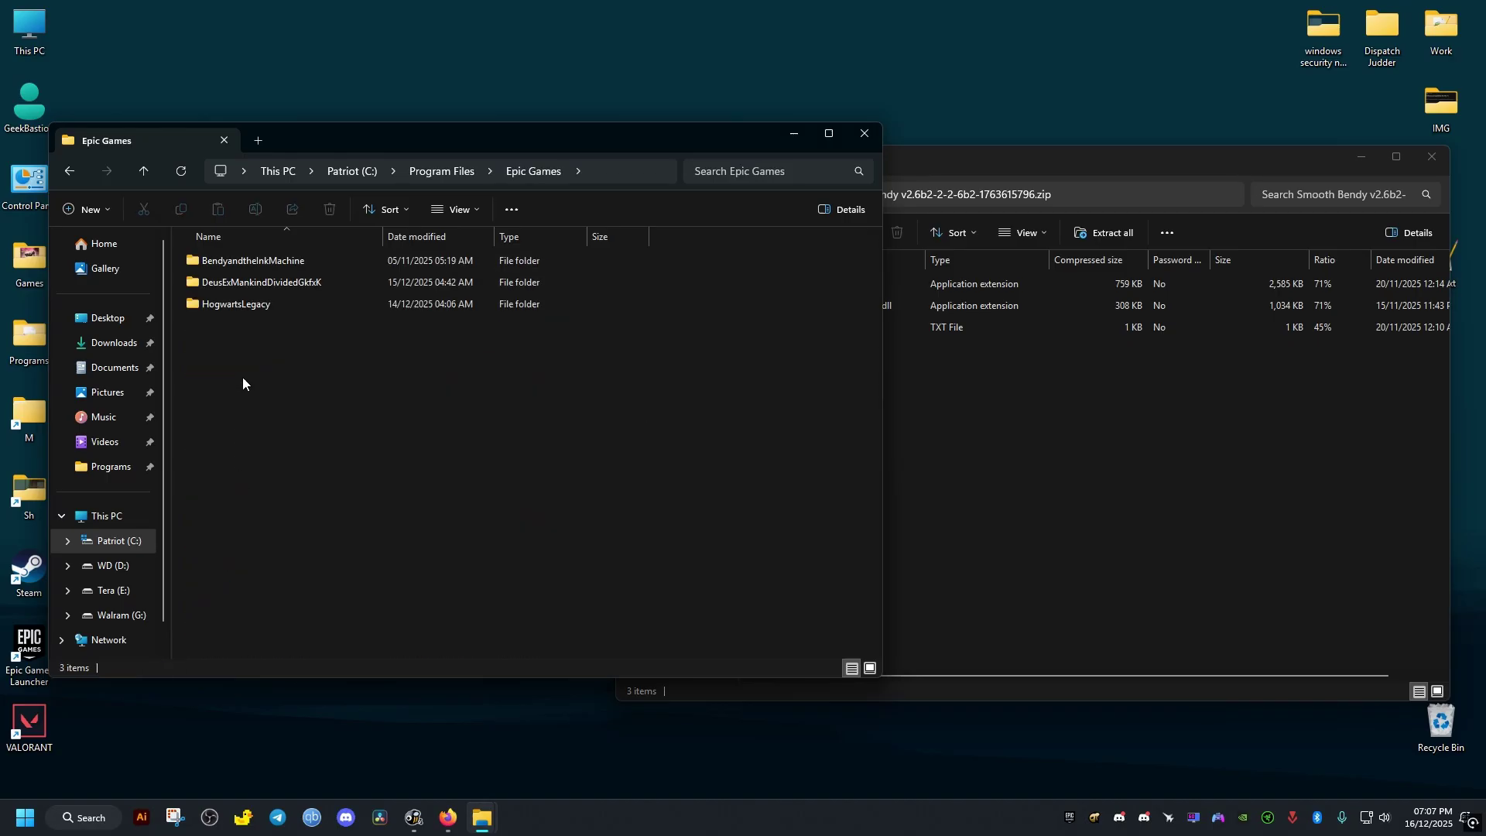
{"action": "double_click", "coordinate": [268, 260]}
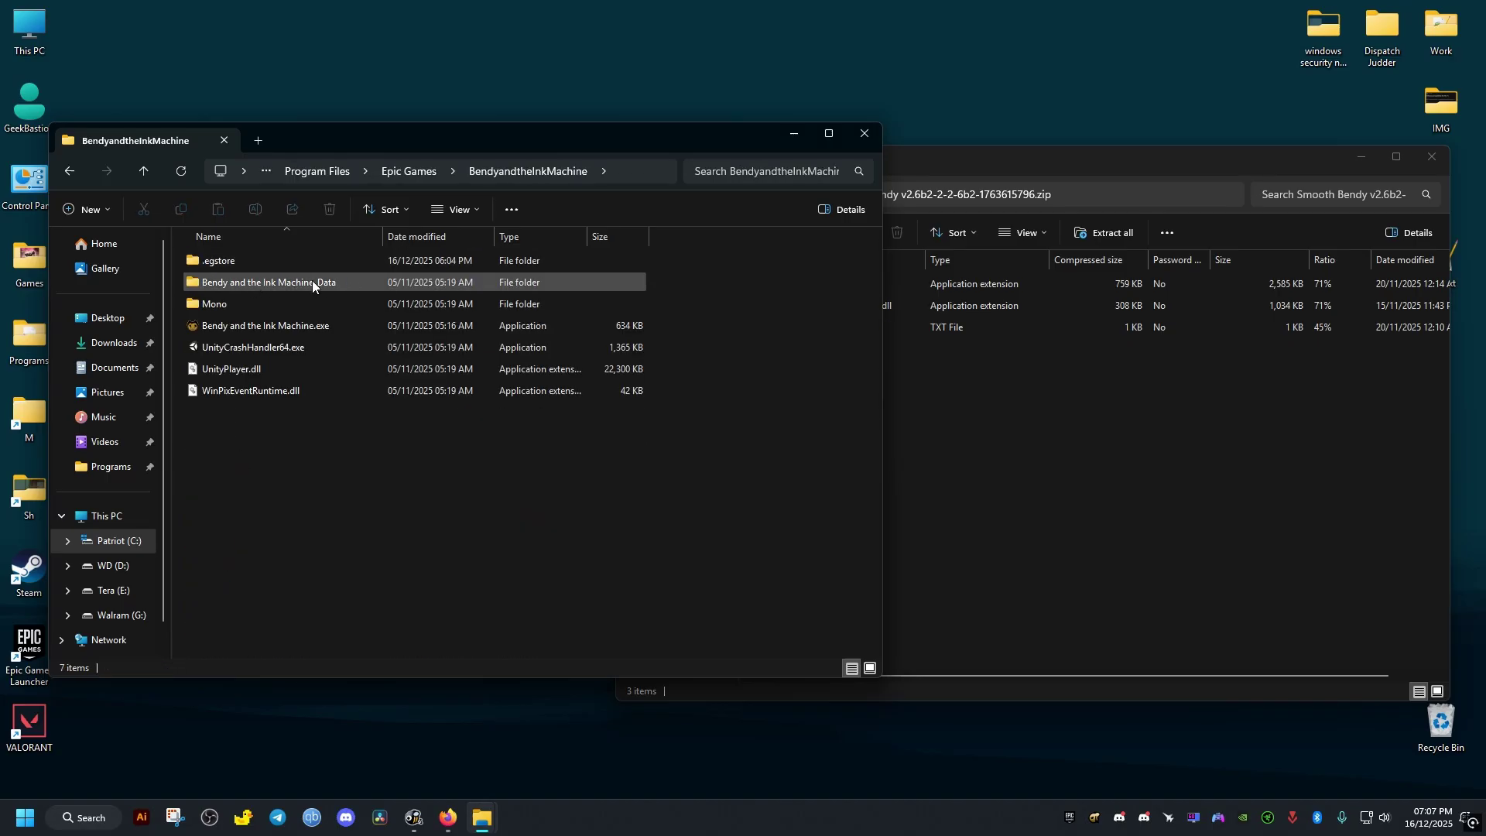
{"action": "double_click", "coordinate": [332, 285]}
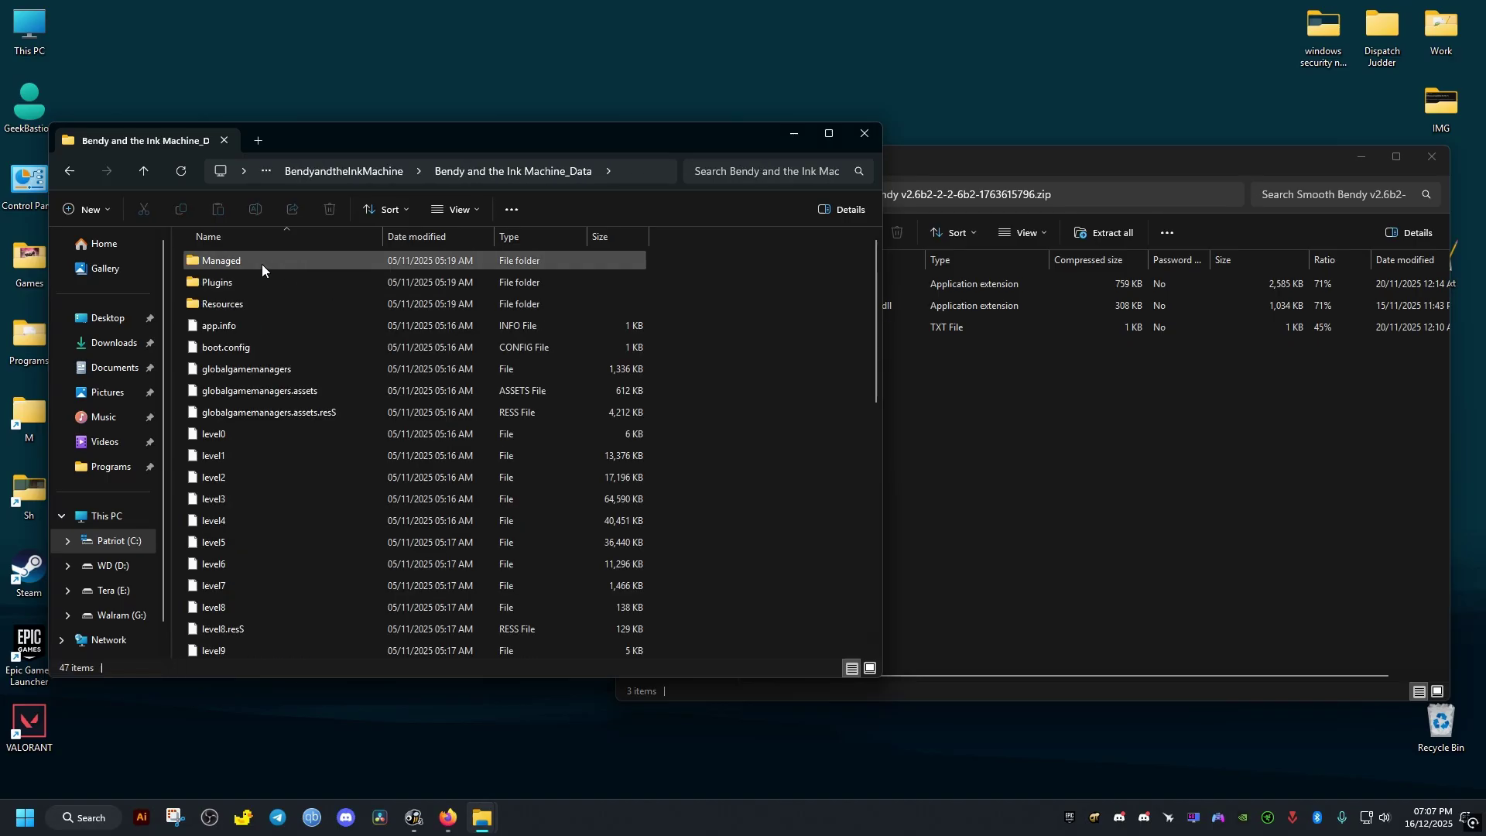
{"action": "double_click", "coordinate": [290, 258]}
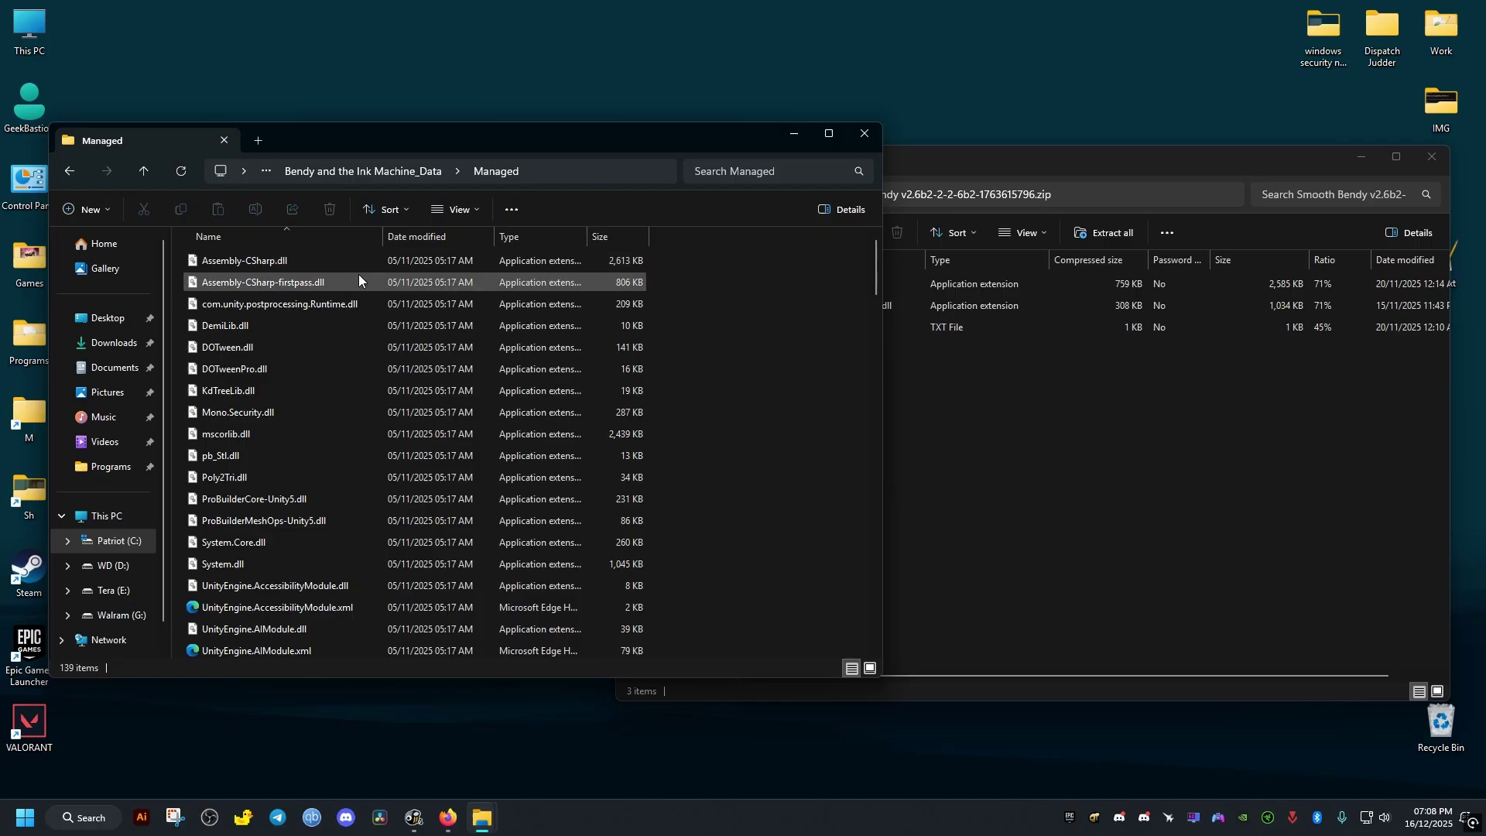
Create a new folder named backup inside the game's Managed folder
{"action": "left_click", "coordinate": [633, 264]}
{"action": "left_click", "coordinate": [548, 277], "text": "ctrl"}
{"action": "left_click", "coordinate": [723, 308]}
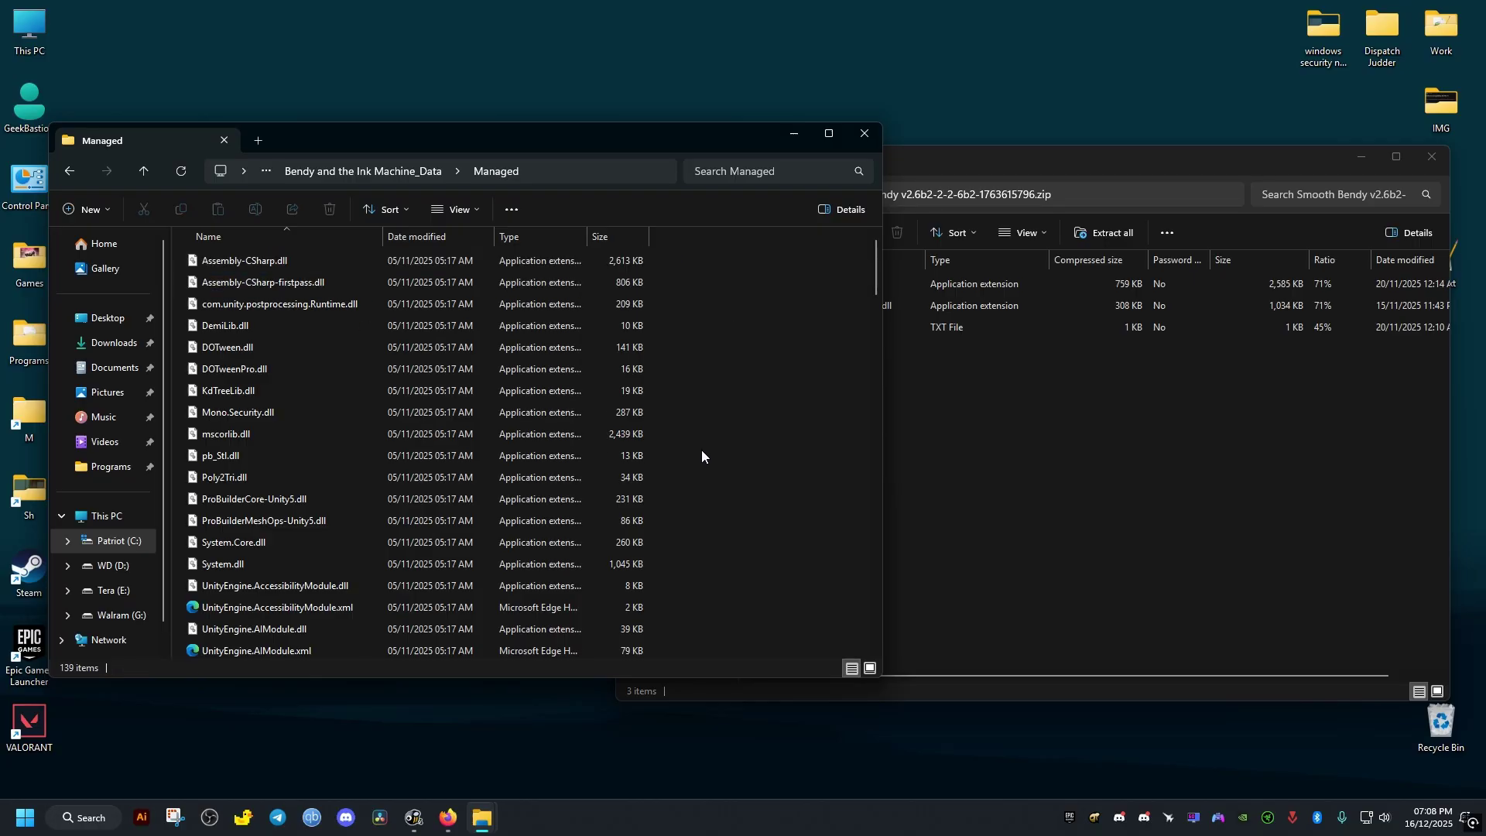
{"action": "right_click", "coordinate": [701, 449]}
{"action": "mouse_move", "coordinate": [754, 625]}
{"action": "left_click", "coordinate": [954, 627]}
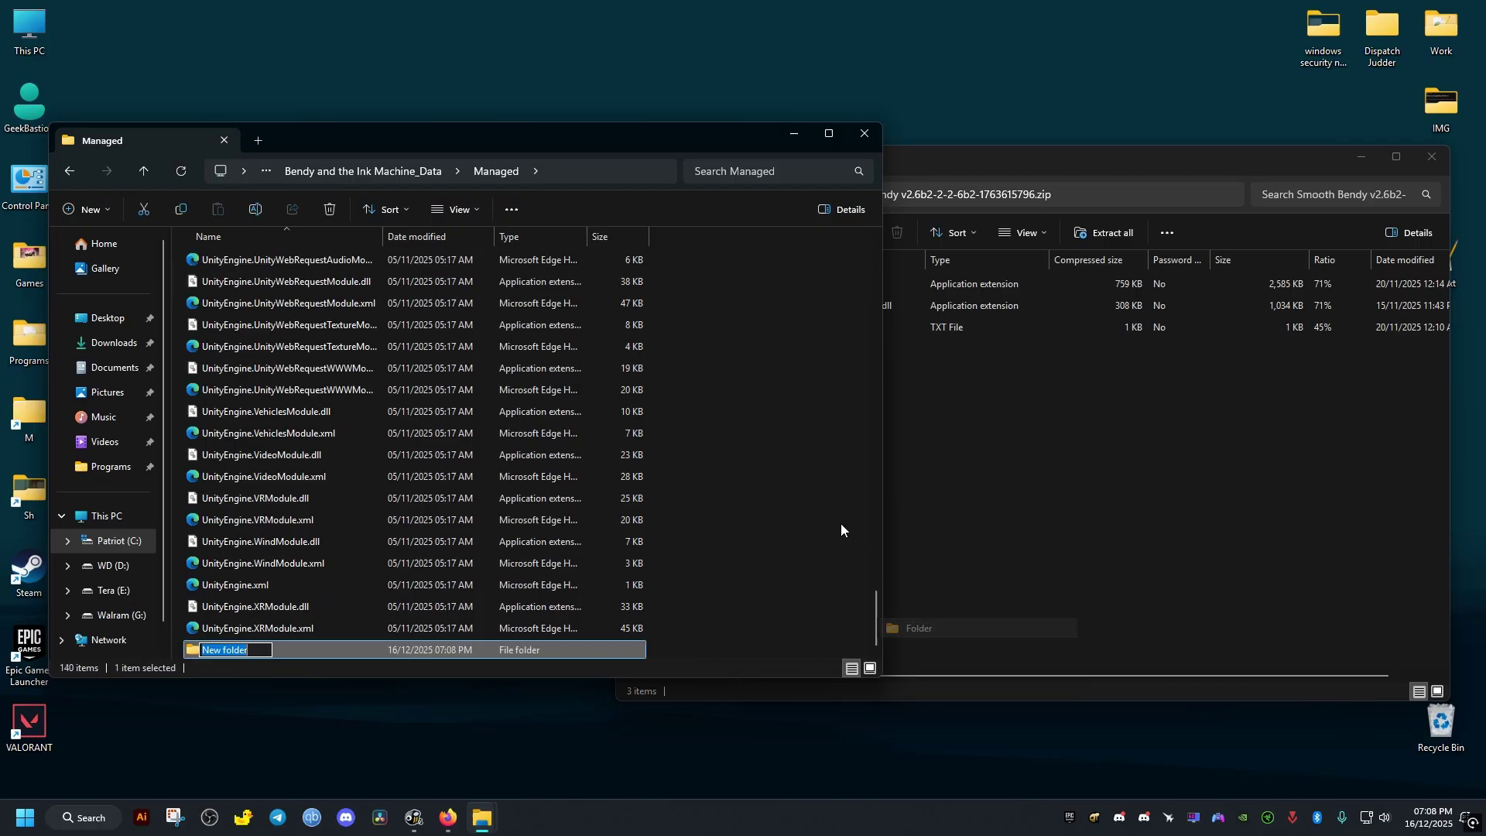
{"action": "type", "text": "backu"}
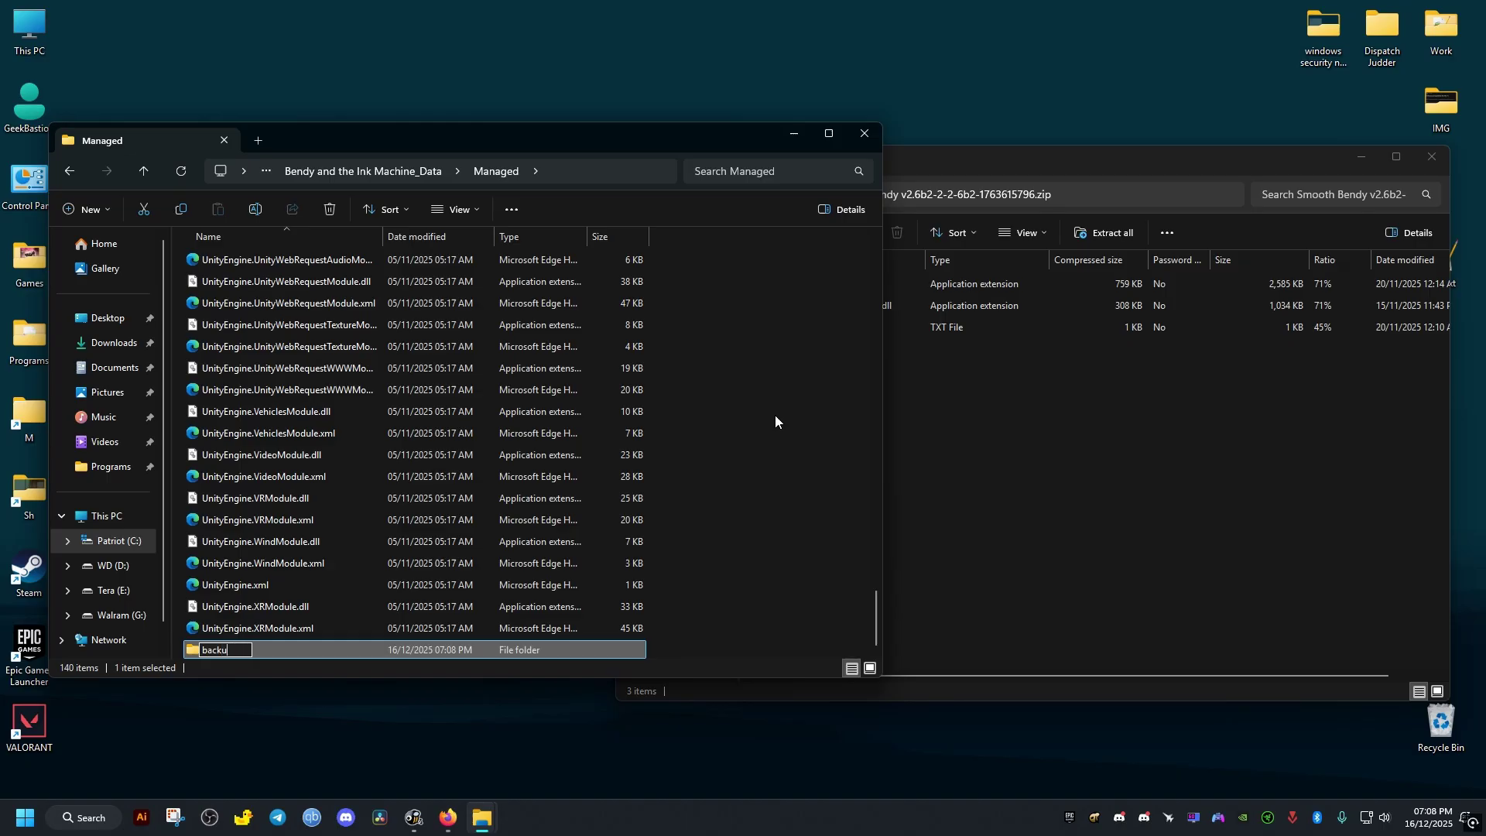
{"action": "type", "text": "p"}
{"action": "key", "text": "Return"}
Copy the original Assembly-CSharp.dll and Assembly-CSharp-firstpass.dll from Managed into the backup folder
{"action": "left_click_drag", "start_coordinate": [876, 611], "coordinate": [862, 248]}
{"action": "left_click_drag", "start_coordinate": [716, 269], "coordinate": [630, 291]}
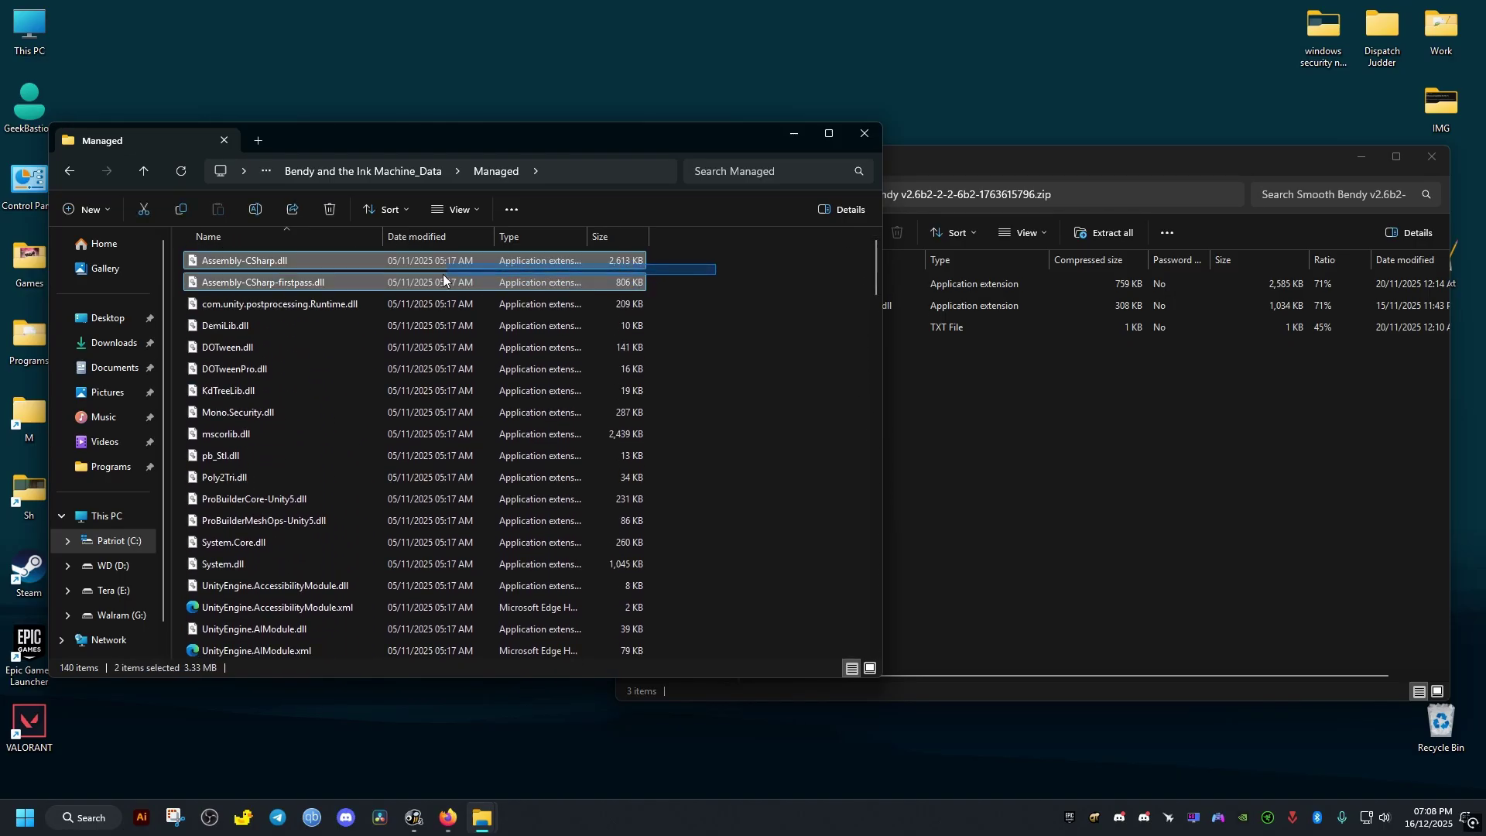
{"action": "right_click", "coordinate": [272, 286]}
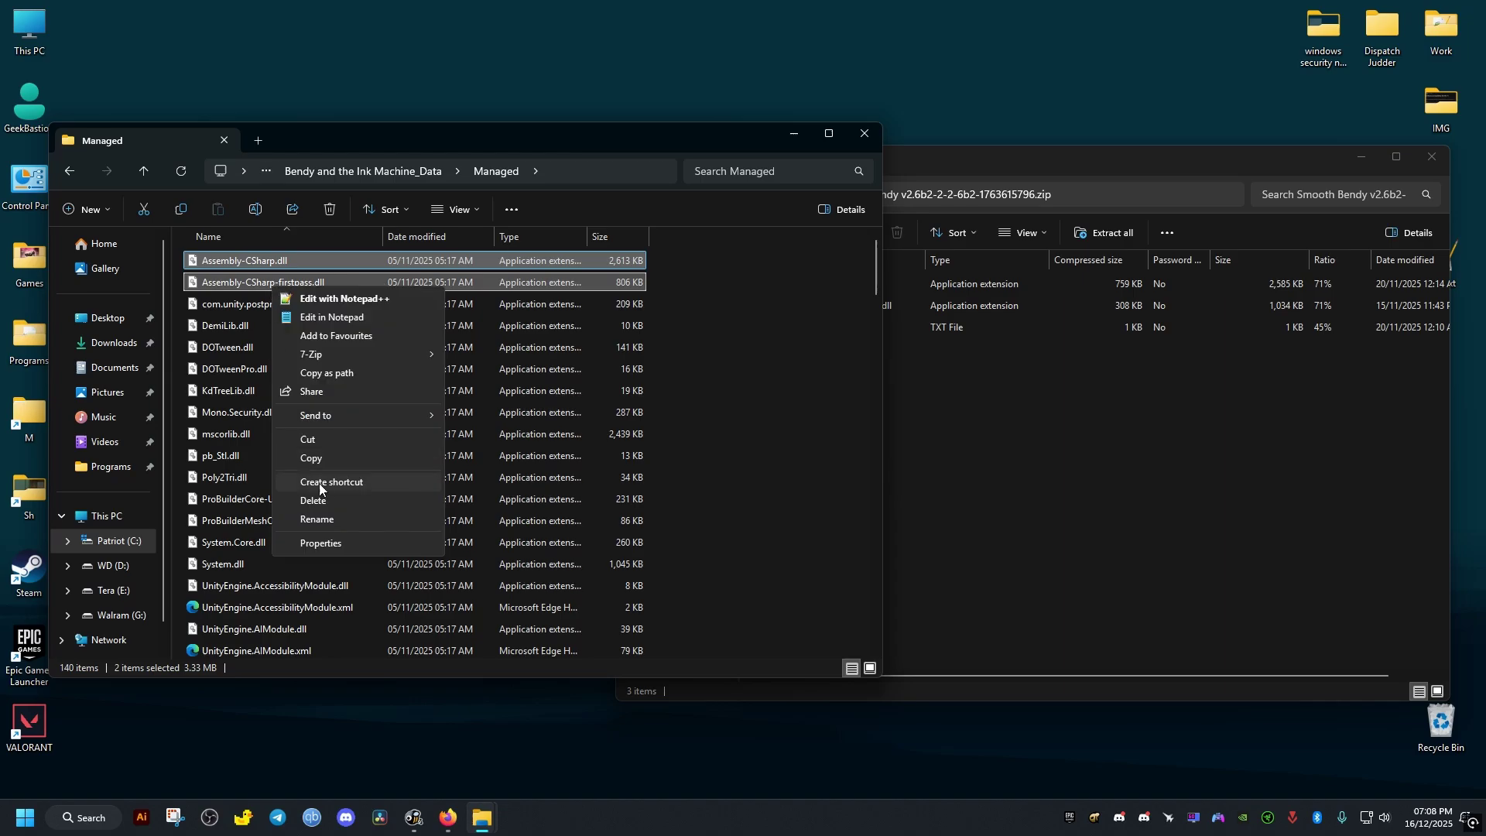
{"action": "left_click", "coordinate": [345, 458]}
{"action": "left_click_drag", "start_coordinate": [876, 281], "coordinate": [853, 624]}
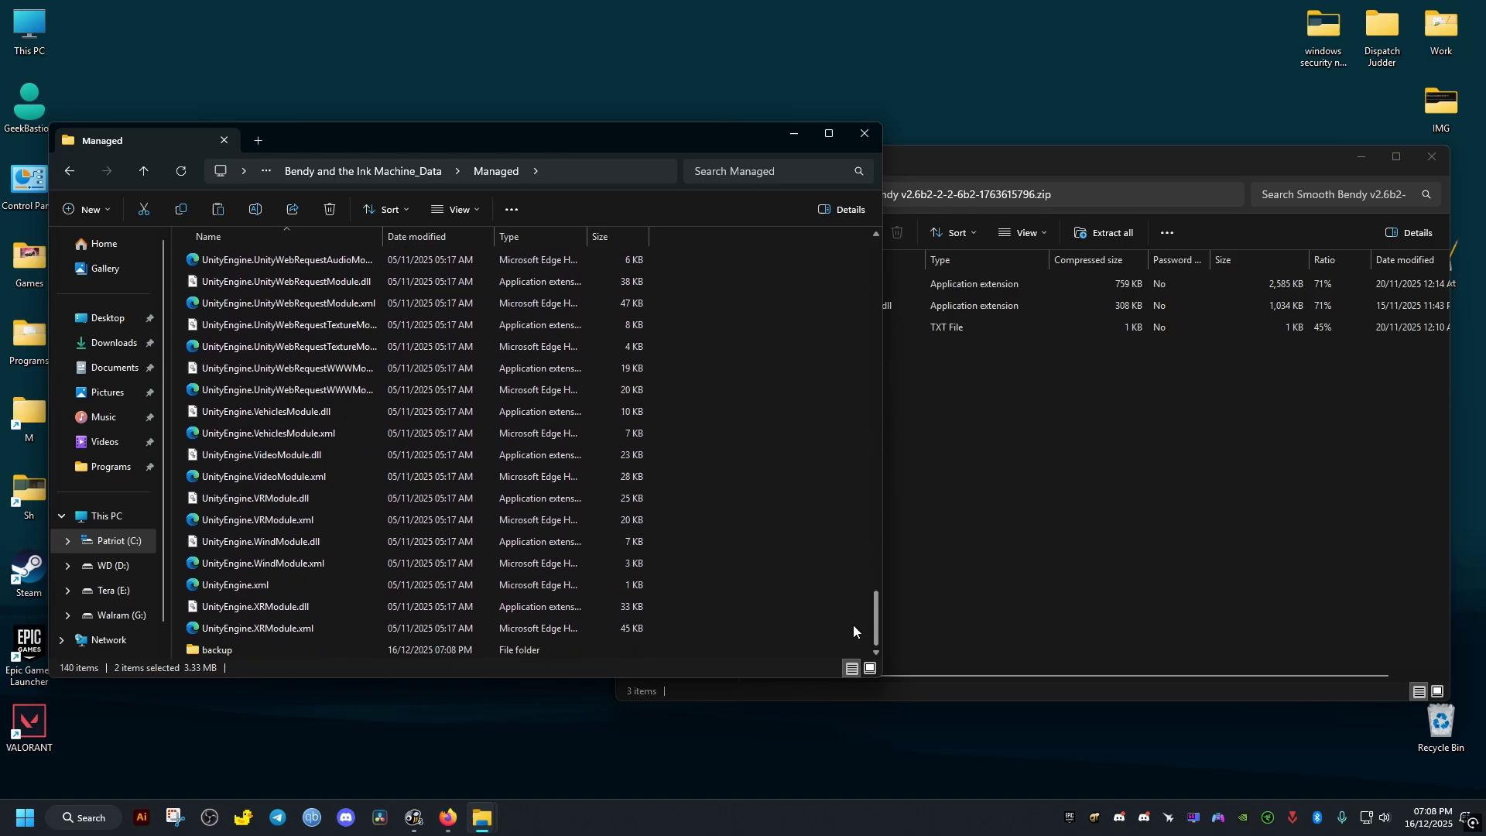
{"action": "double_click", "coordinate": [290, 655]}
{"action": "right_click", "coordinate": [370, 408]}
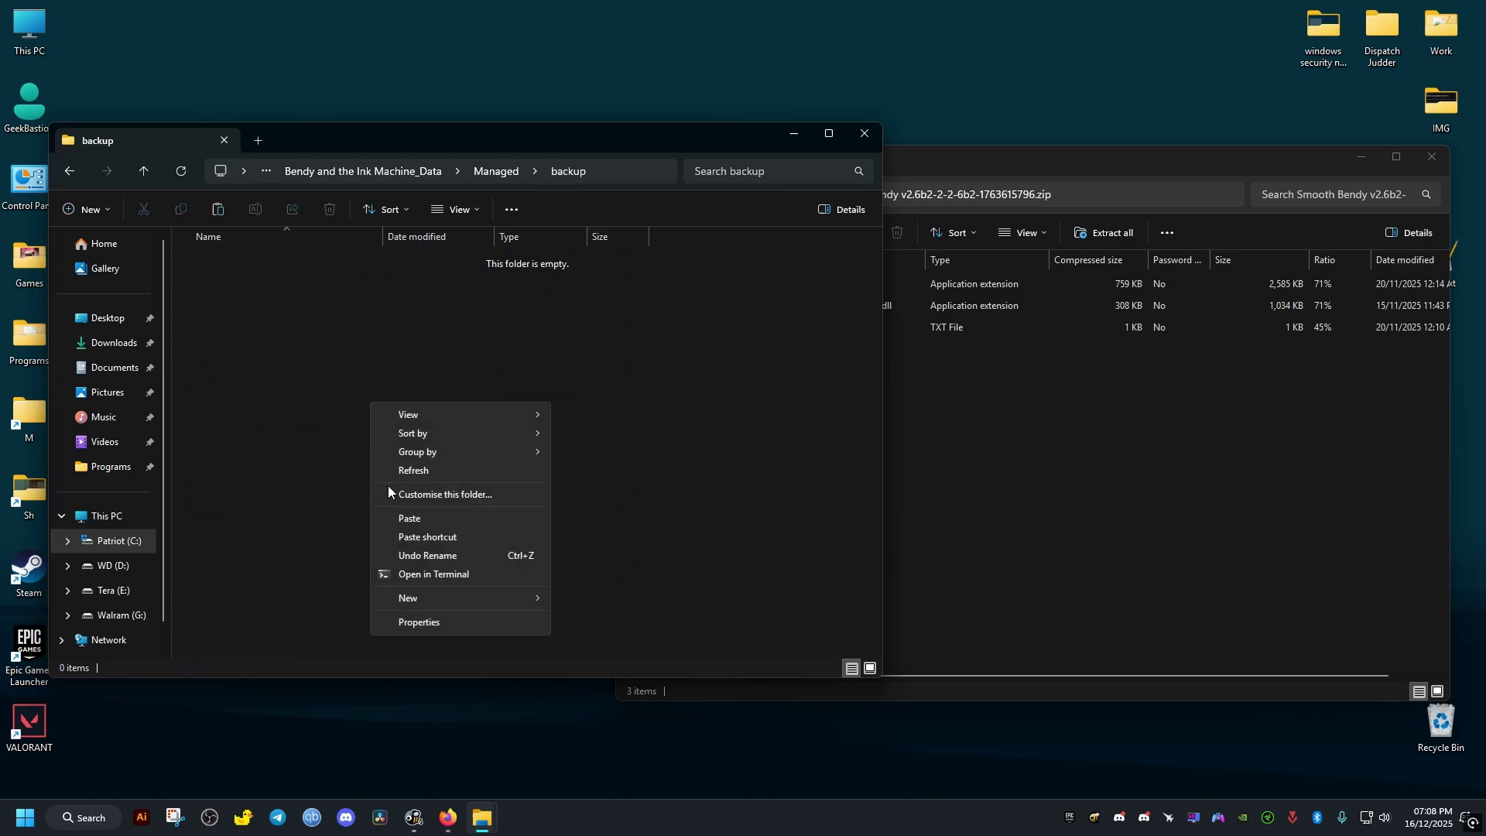
{"action": "left_click", "coordinate": [411, 517]}
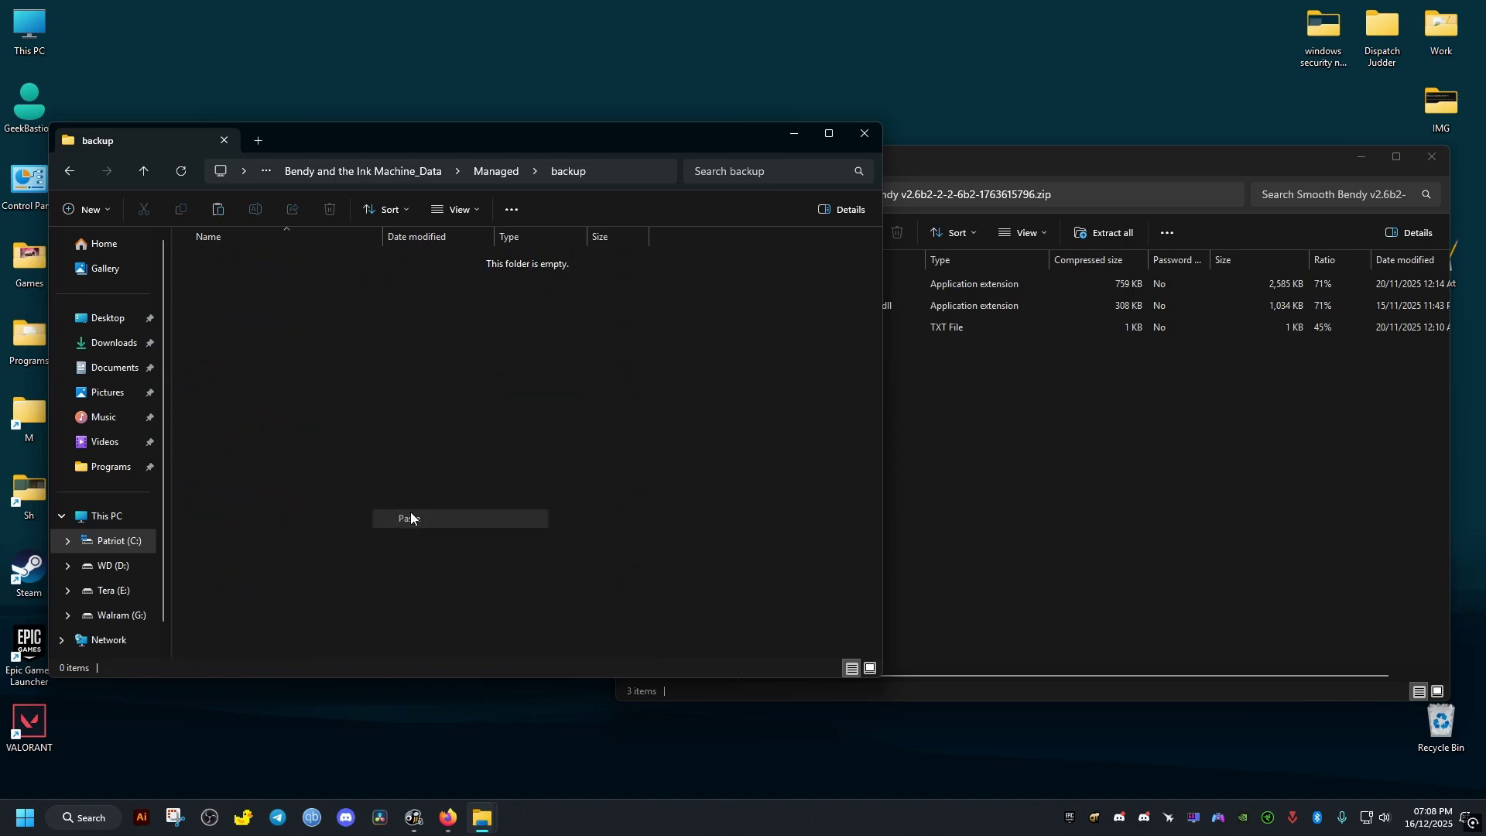
Copy Assembly-CSharp.dll and Assembly-CSharp-firstpass.dll from the Smooth Bendy zip into the Managed folder, replacing the existing files
{"action": "left_click", "coordinate": [499, 173]}
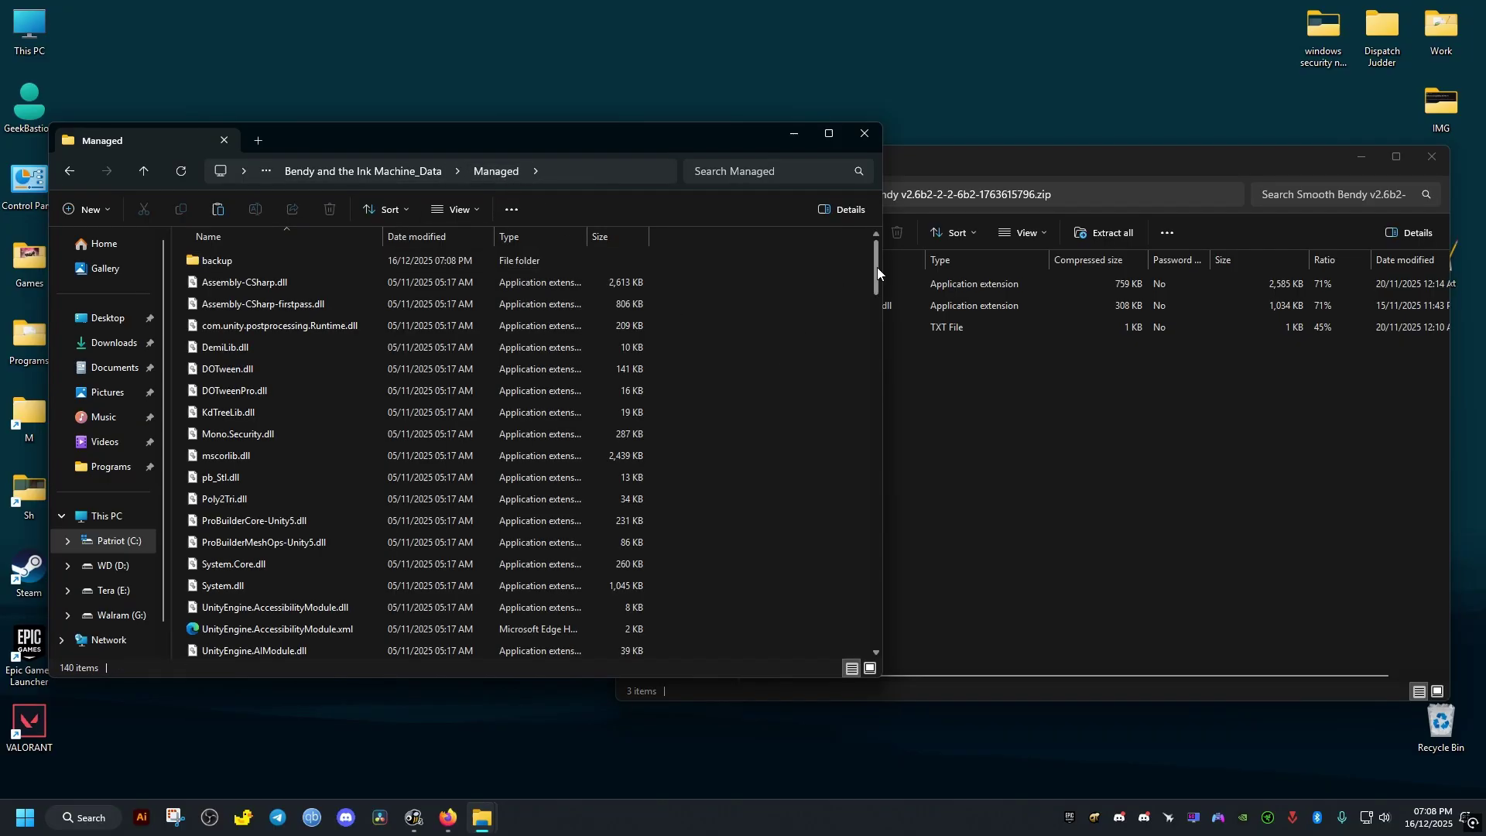
{"action": "left_click_drag", "start_coordinate": [965, 171], "coordinate": [1234, 177]}
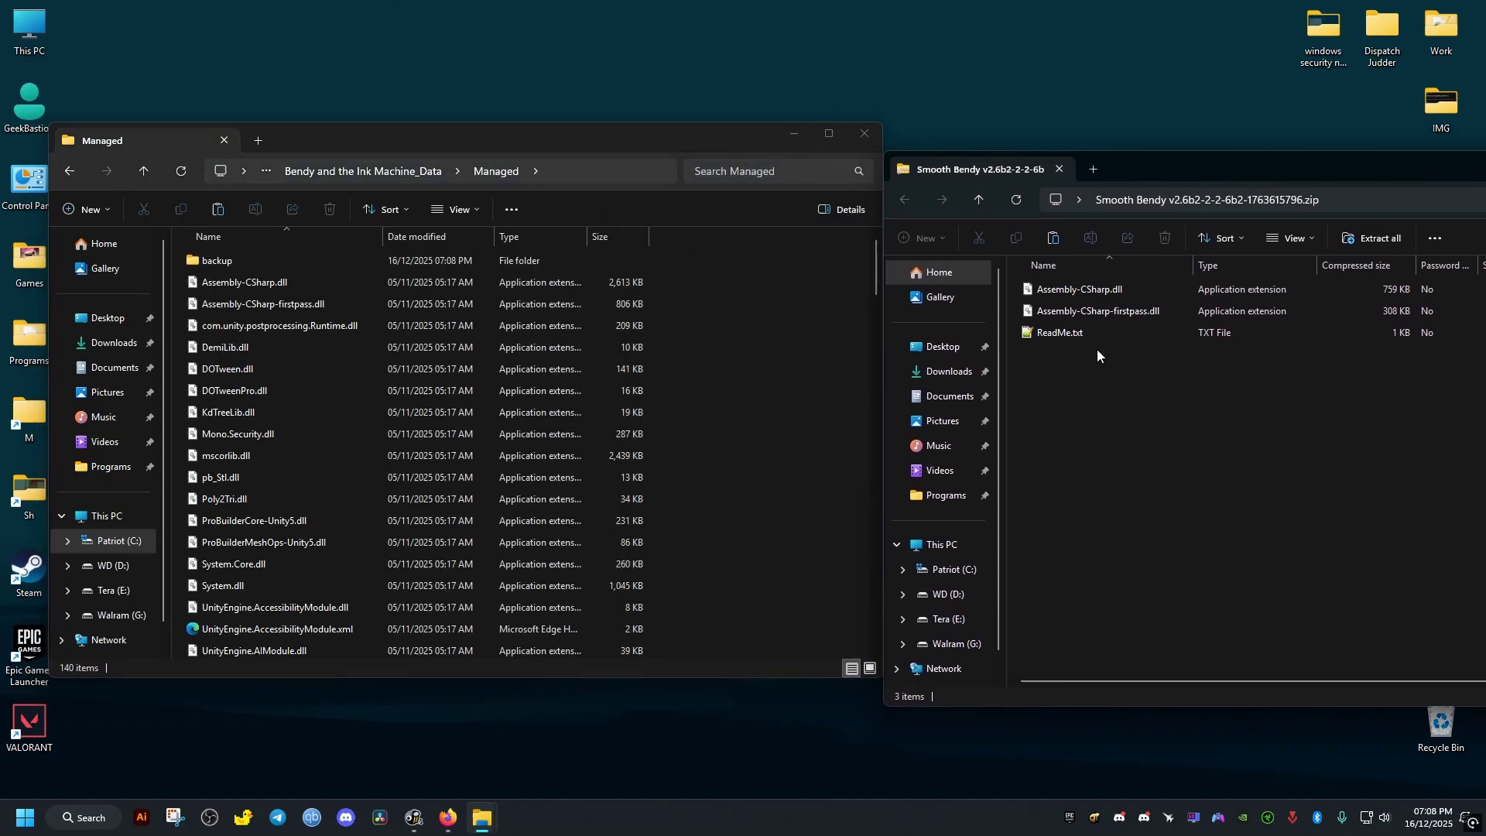
{"action": "left_click_drag", "start_coordinate": [1015, 285], "coordinate": [787, 418]}
{"action": "left_click", "coordinate": [283, 283]}
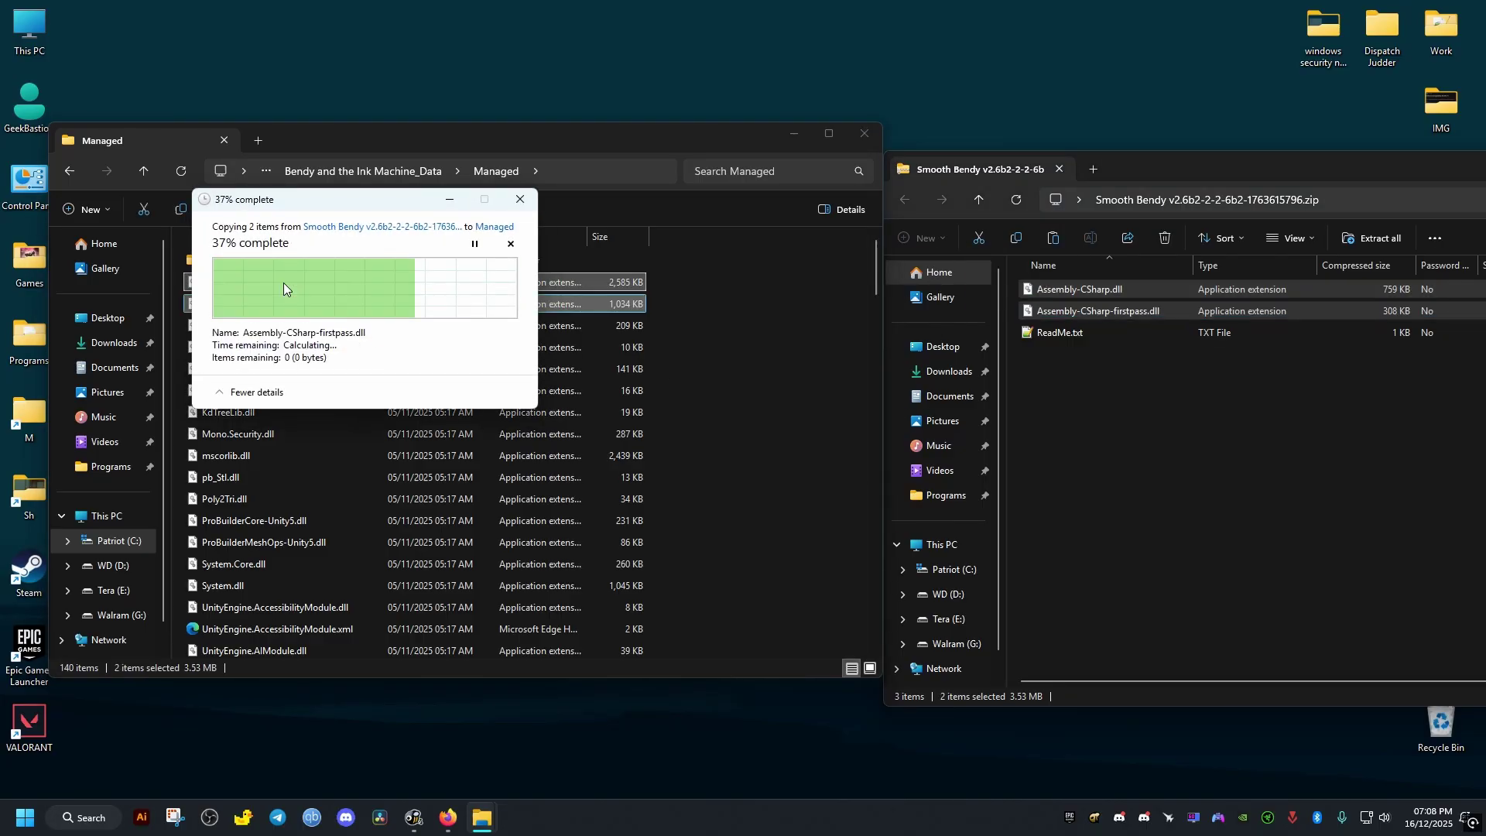
Close the Smooth Bendy zip window and the Managed folder window
{"action": "left_click_drag", "start_coordinate": [1239, 174], "coordinate": [685, 188]}
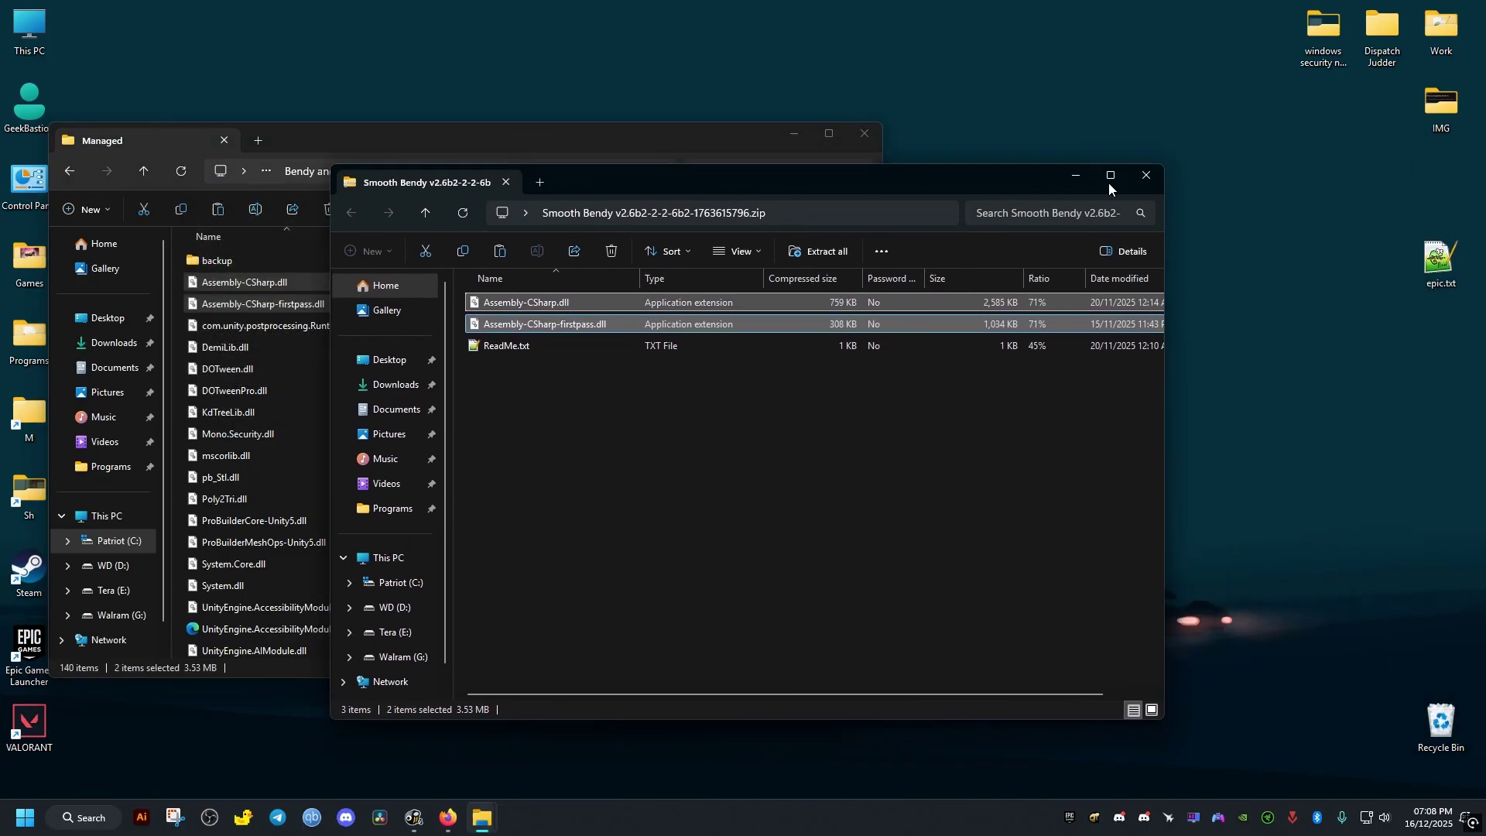
{"action": "left_click", "coordinate": [1145, 177]}
{"action": "left_click", "coordinate": [865, 135]}
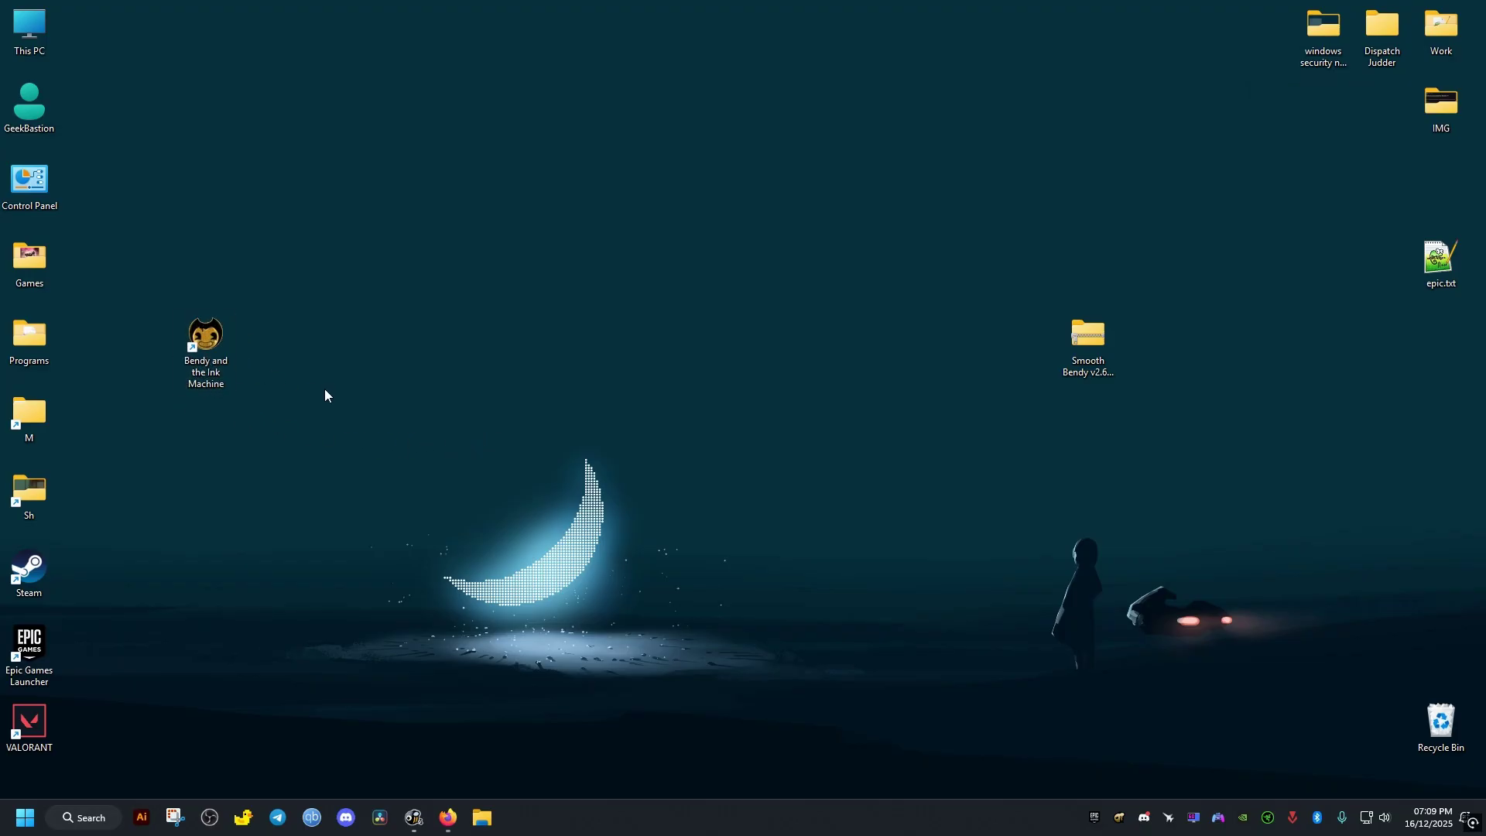
Open Registry Editor full screen, widen the key tree and collapse HKEY_LOCAL_MACHINE
{"action": "key", "text": "super"}
{"action": "type", "text": "regi"}
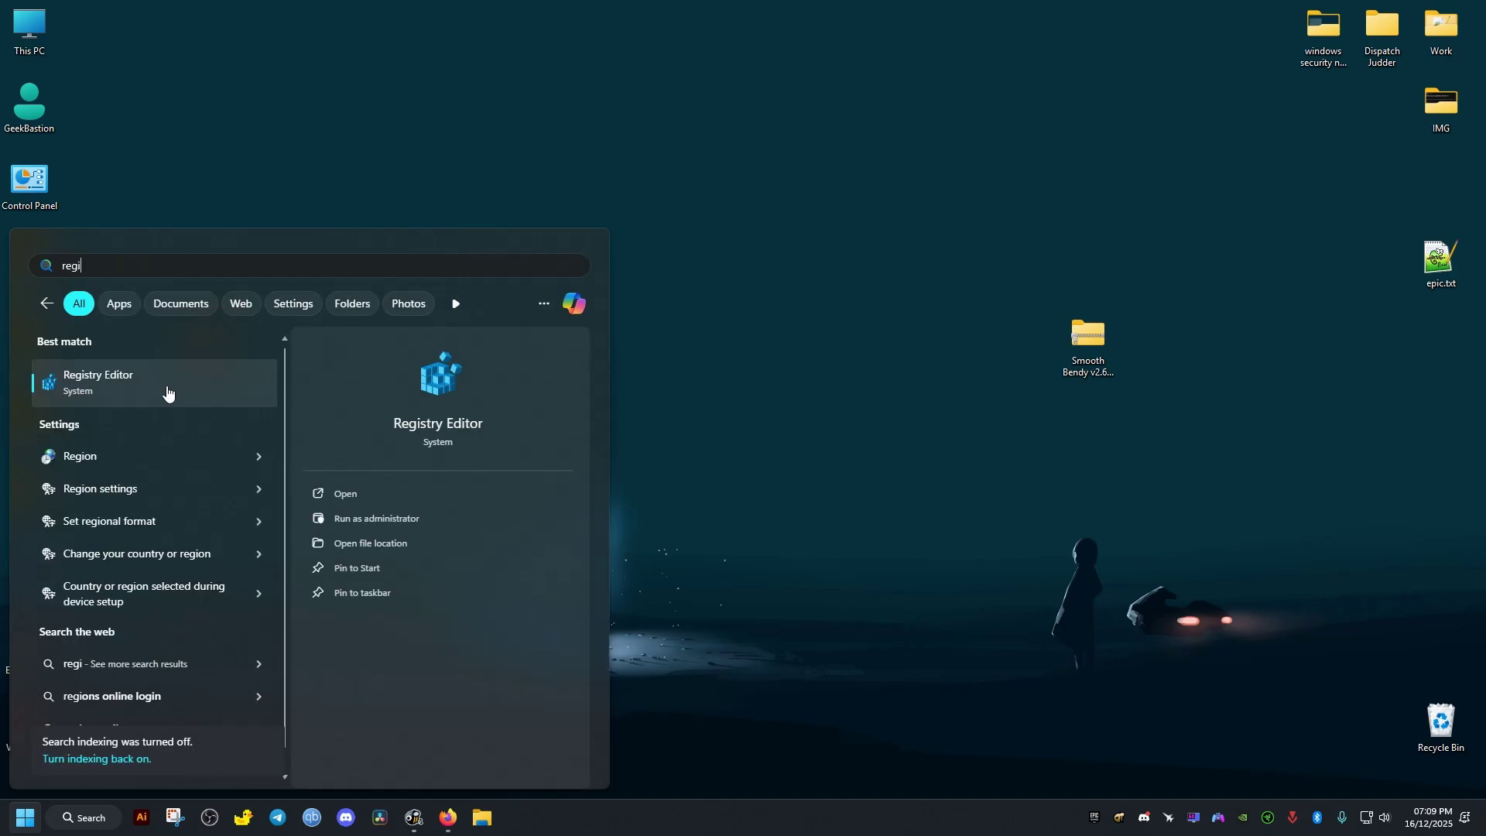
{"action": "left_click", "coordinate": [116, 382]}
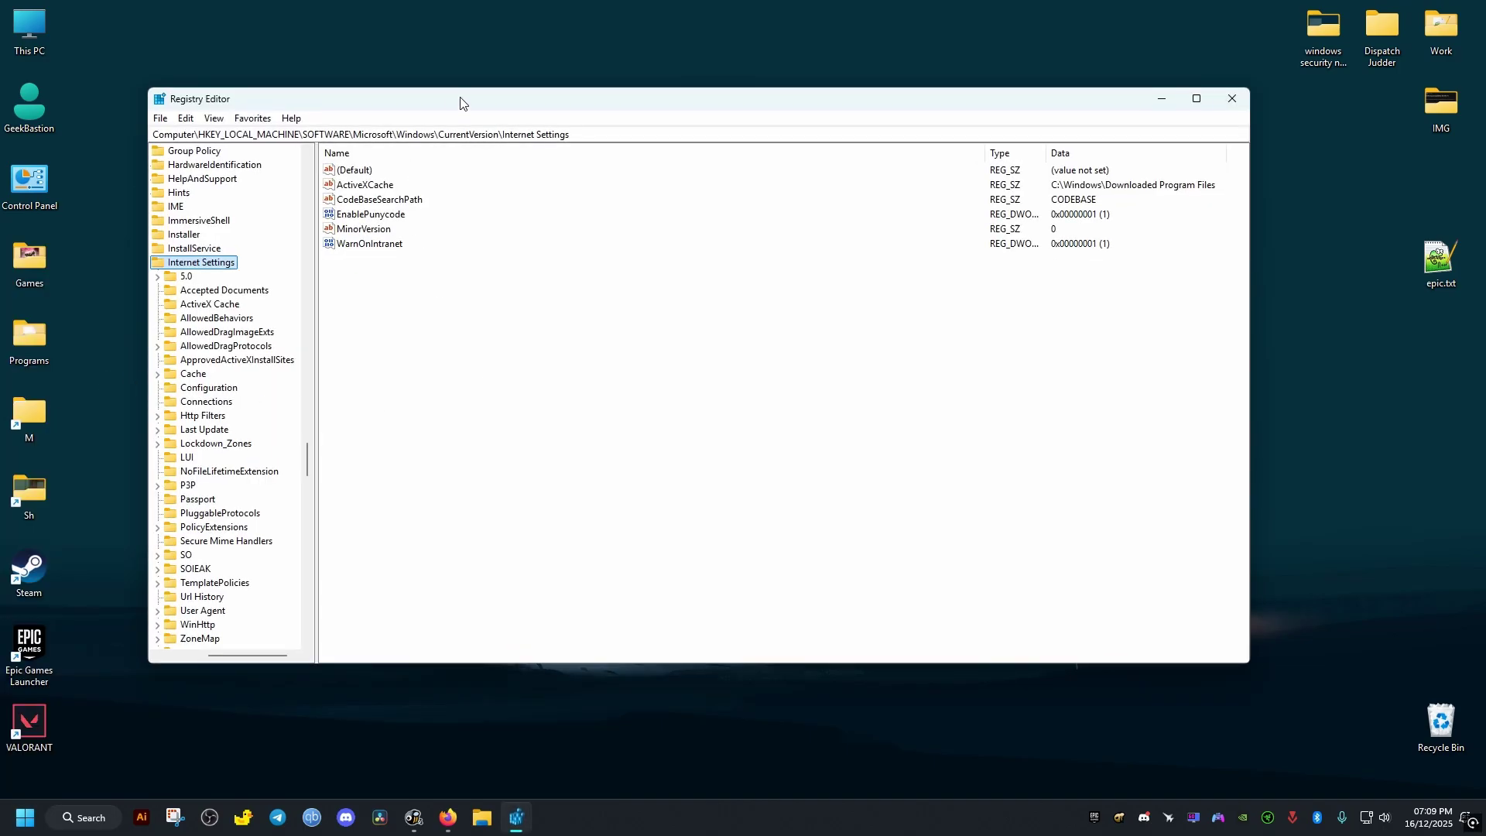
{"action": "double_click", "coordinate": [462, 102]}
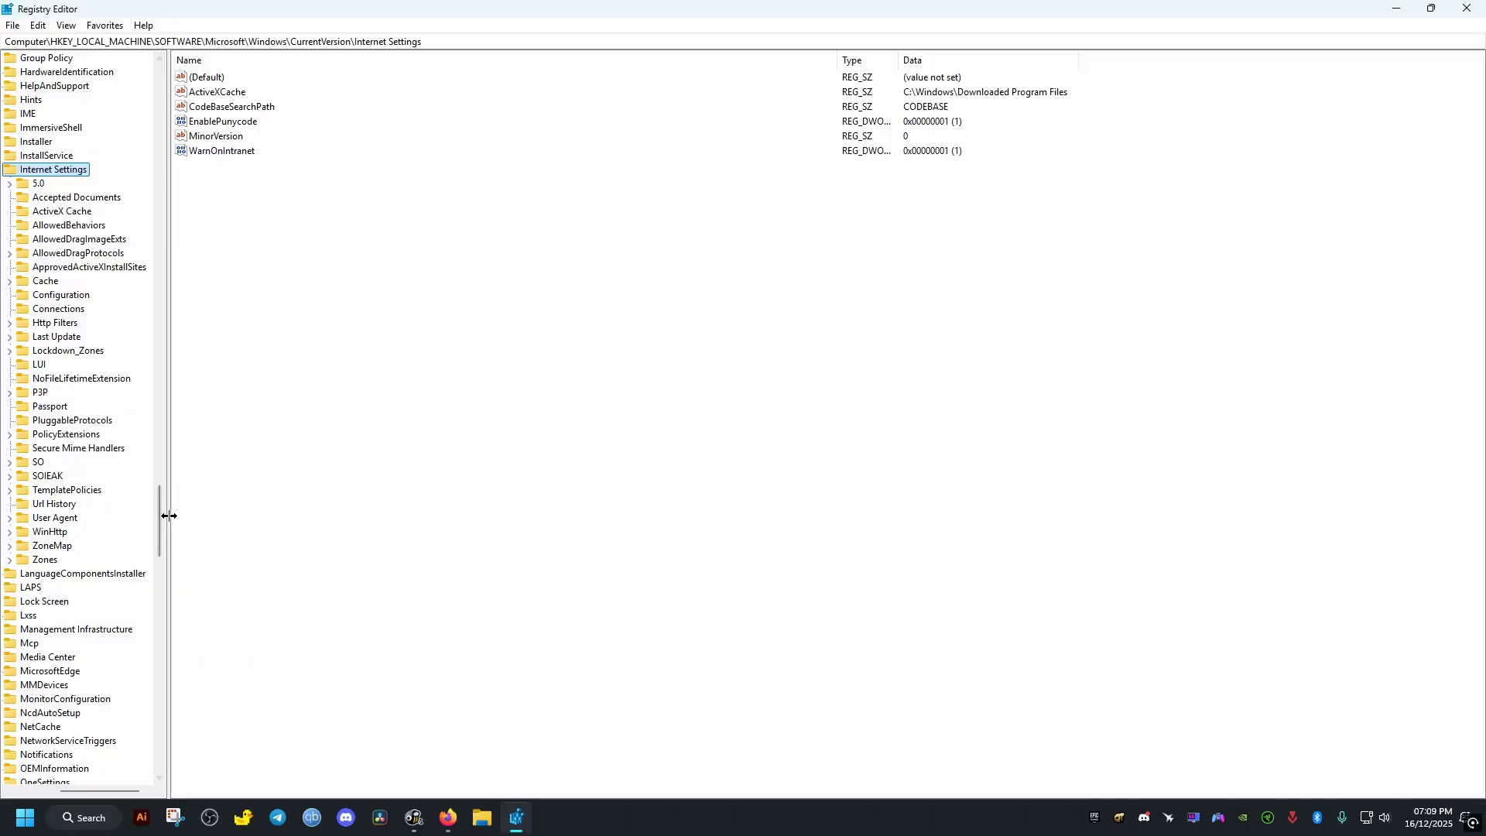
{"action": "left_click_drag", "start_coordinate": [168, 515], "coordinate": [350, 74]}
{"action": "left_click", "coordinate": [35, 185]}
{"action": "left_click", "coordinate": [21, 101]}
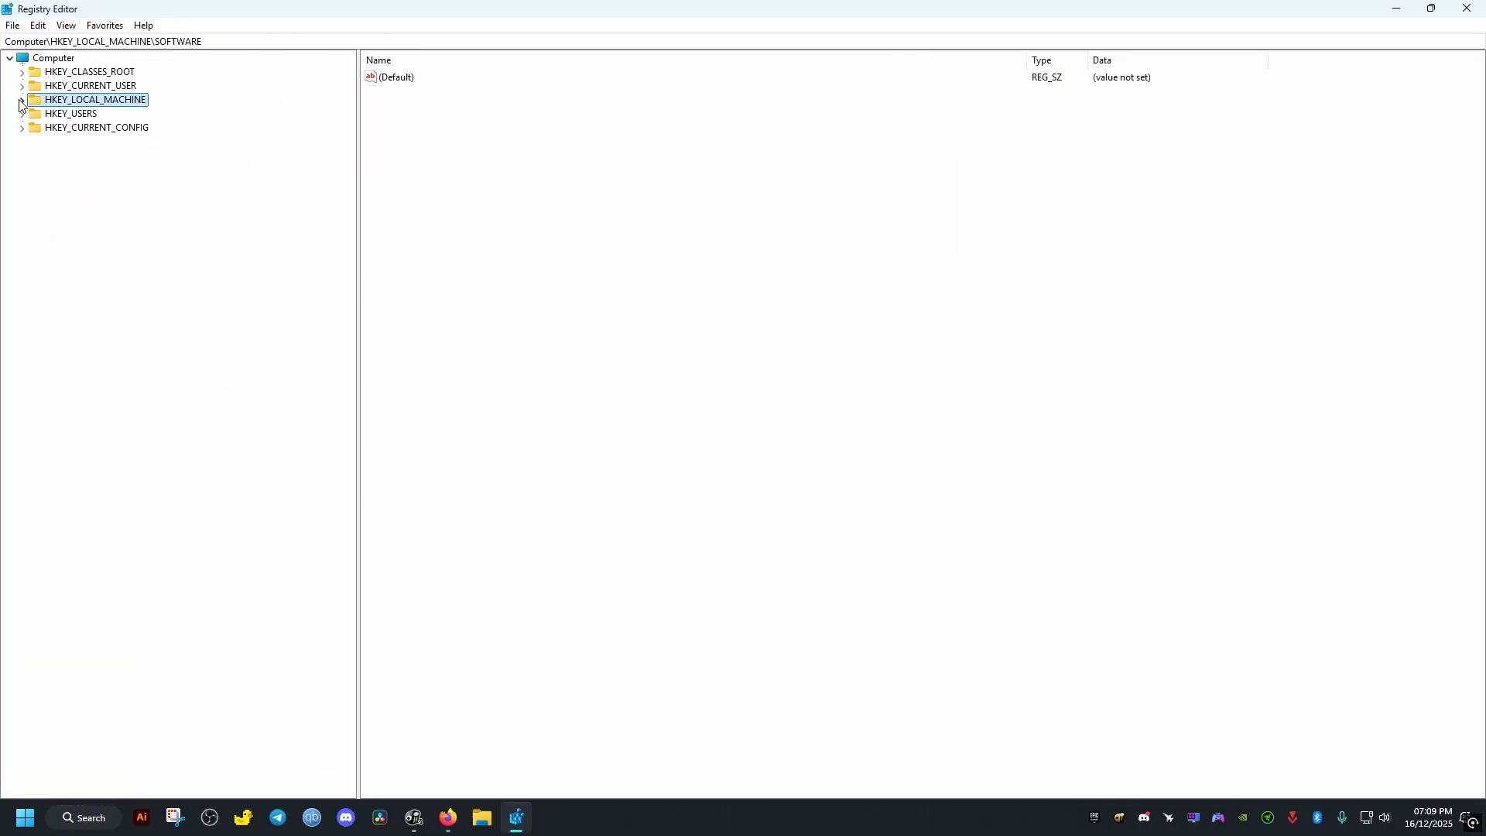
Locate the Bendy and the Ink Machine key under HKEY_CURRENT_USER\Software\Joey Drew Studios and view the actions available for it, including Delete
{"action": "left_click", "coordinate": [130, 88]}
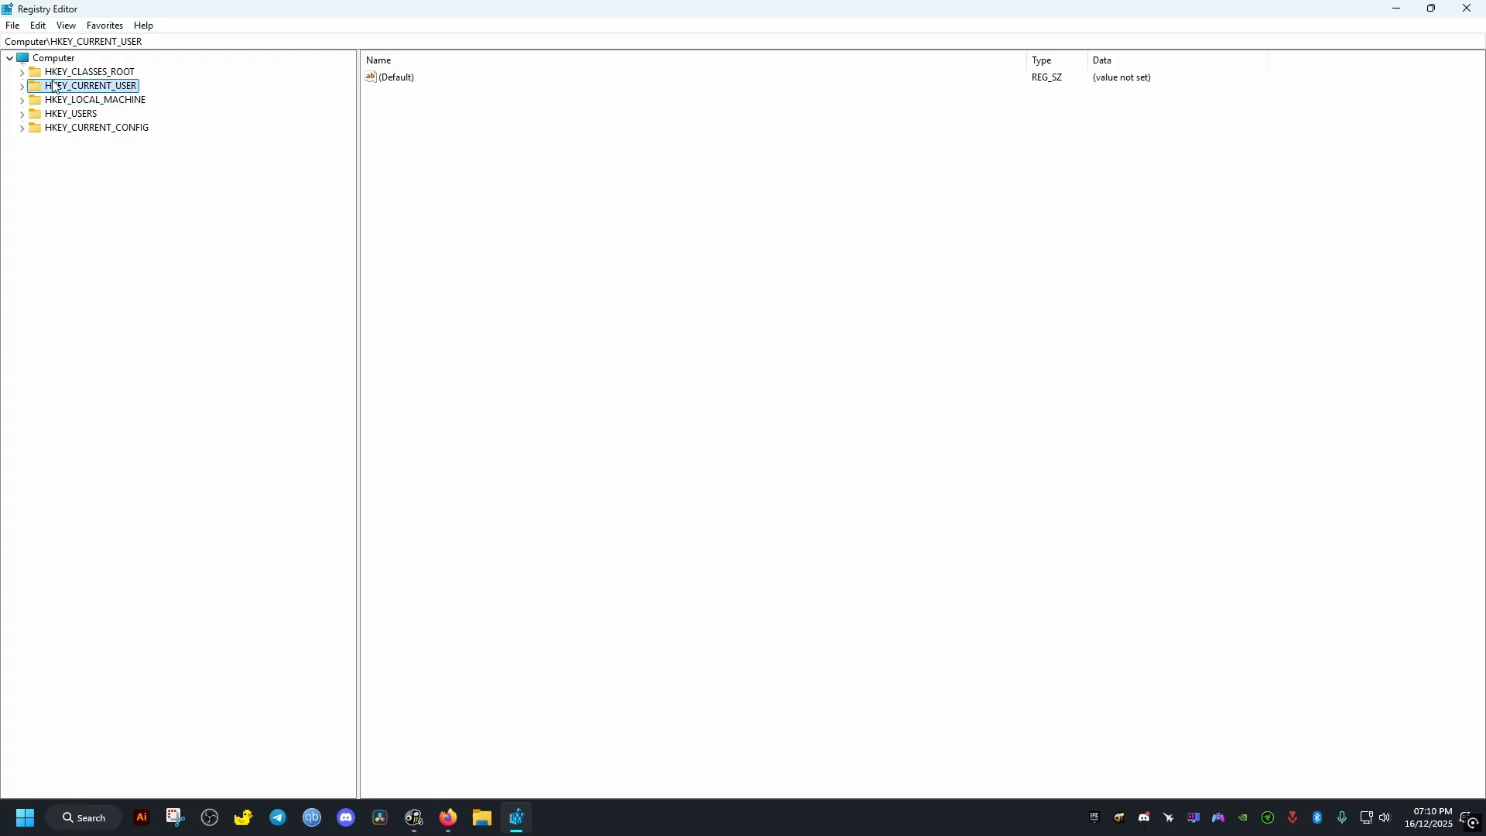
{"action": "left_click", "coordinate": [22, 86]}
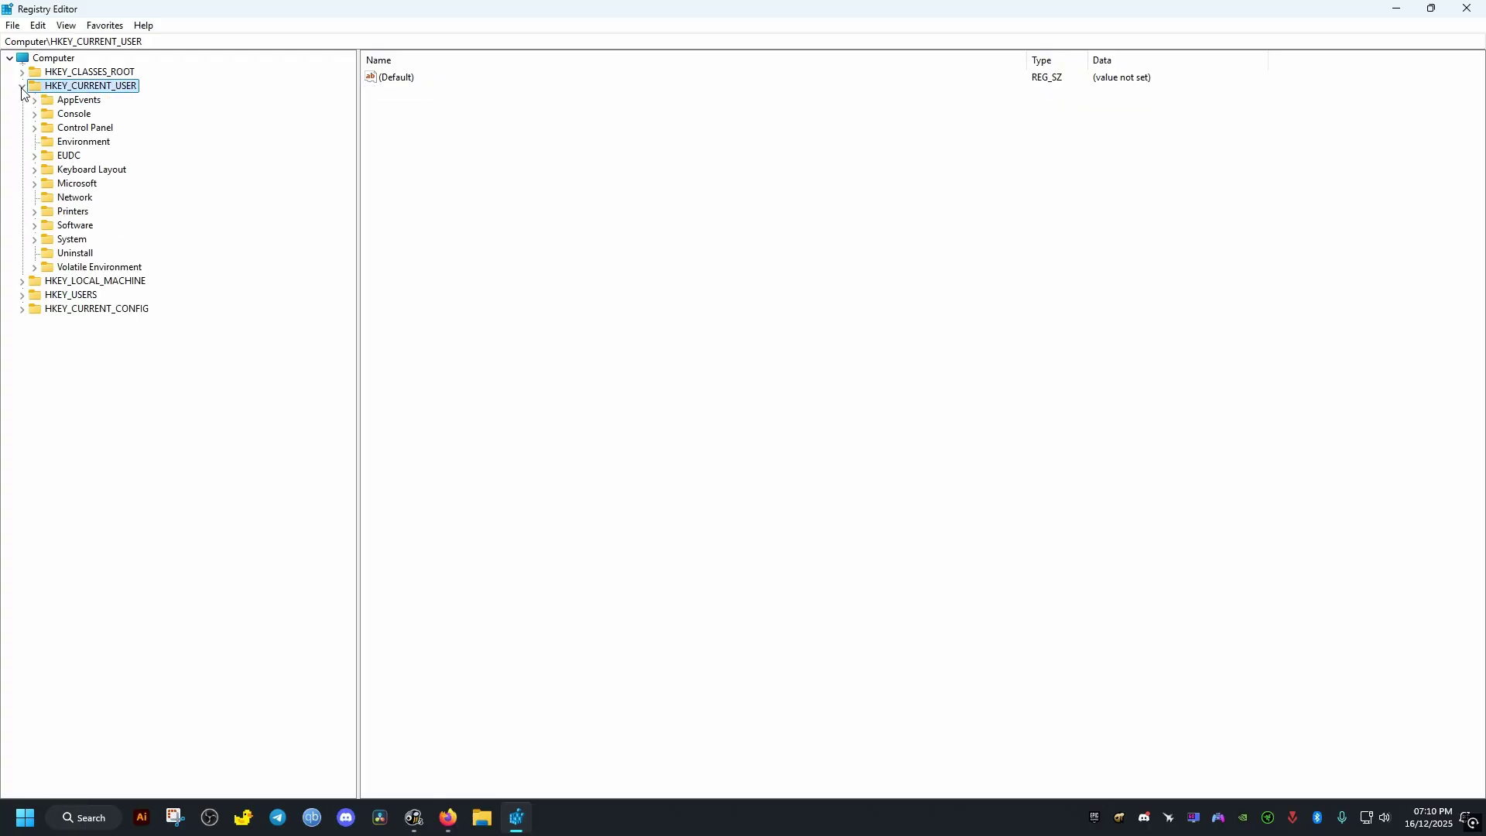
{"action": "left_click", "coordinate": [75, 226]}
{"action": "left_click", "coordinate": [34, 225]}
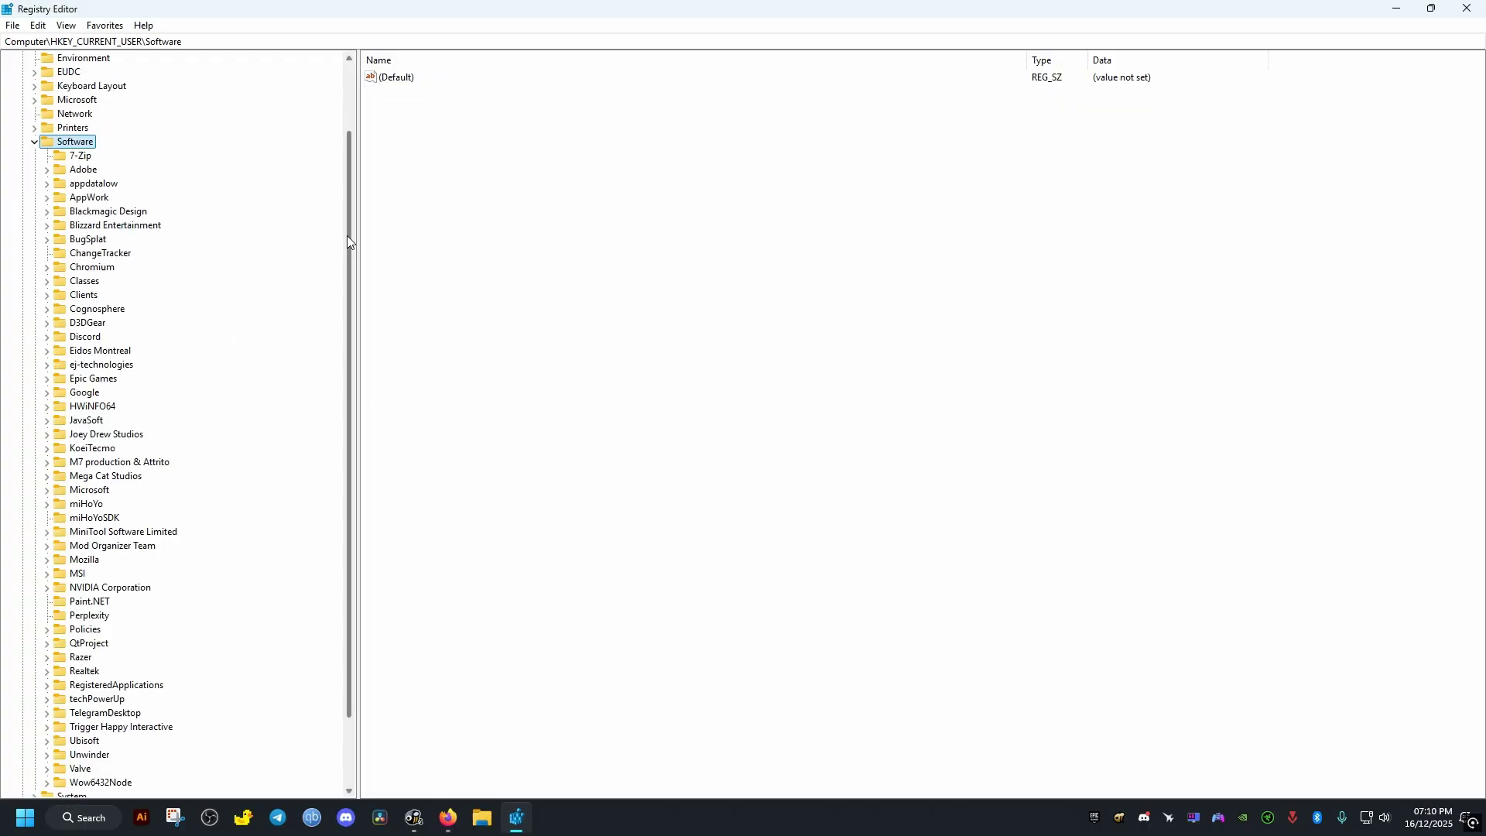
{"action": "scroll", "coordinate": [341, 279], "scroll_direction": "down", "scroll_amount": 1}
{"action": "left_click", "coordinate": [110, 393]}
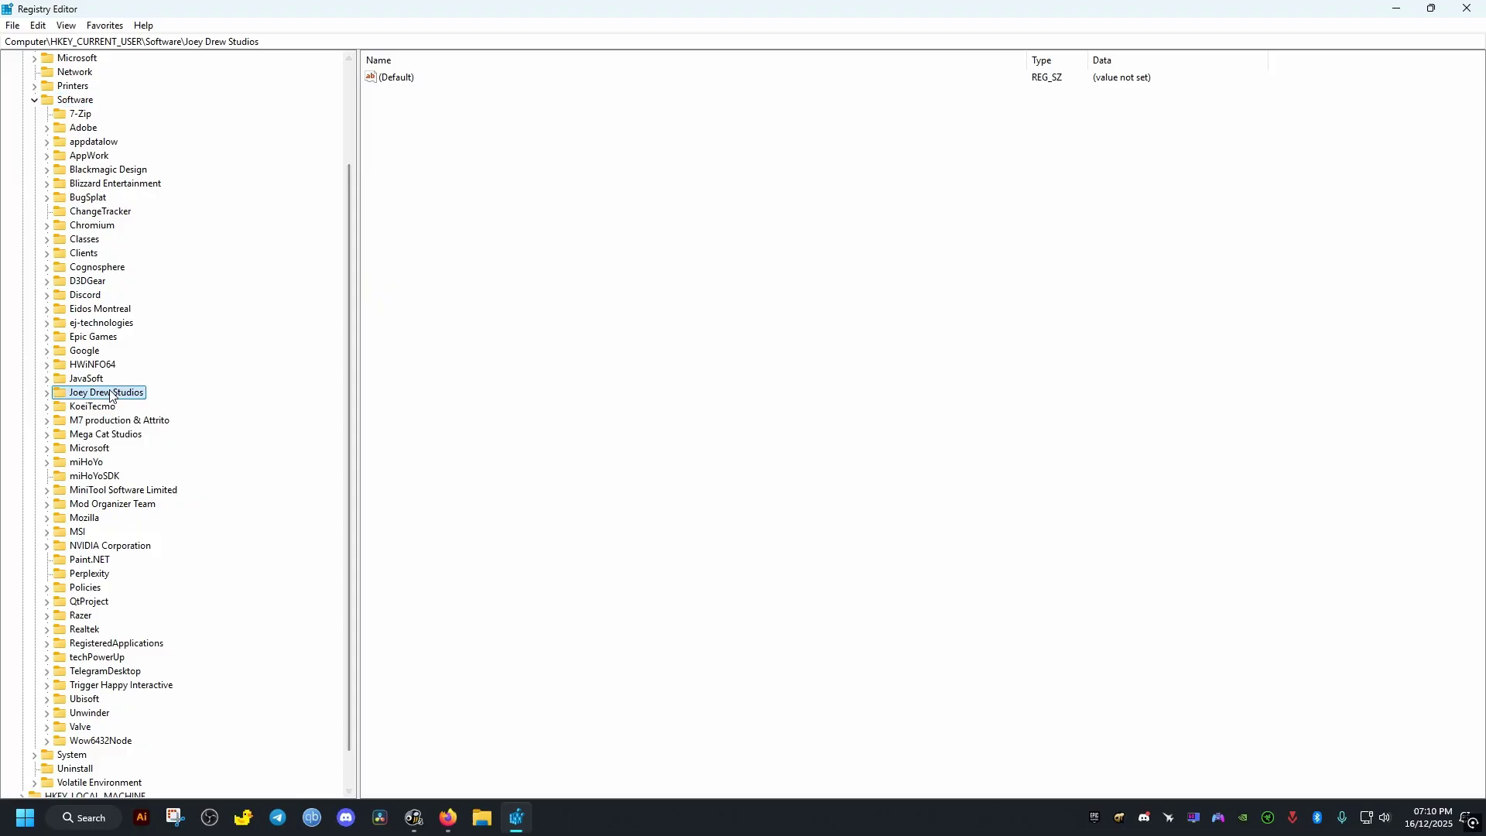
{"action": "left_click", "coordinate": [47, 394]}
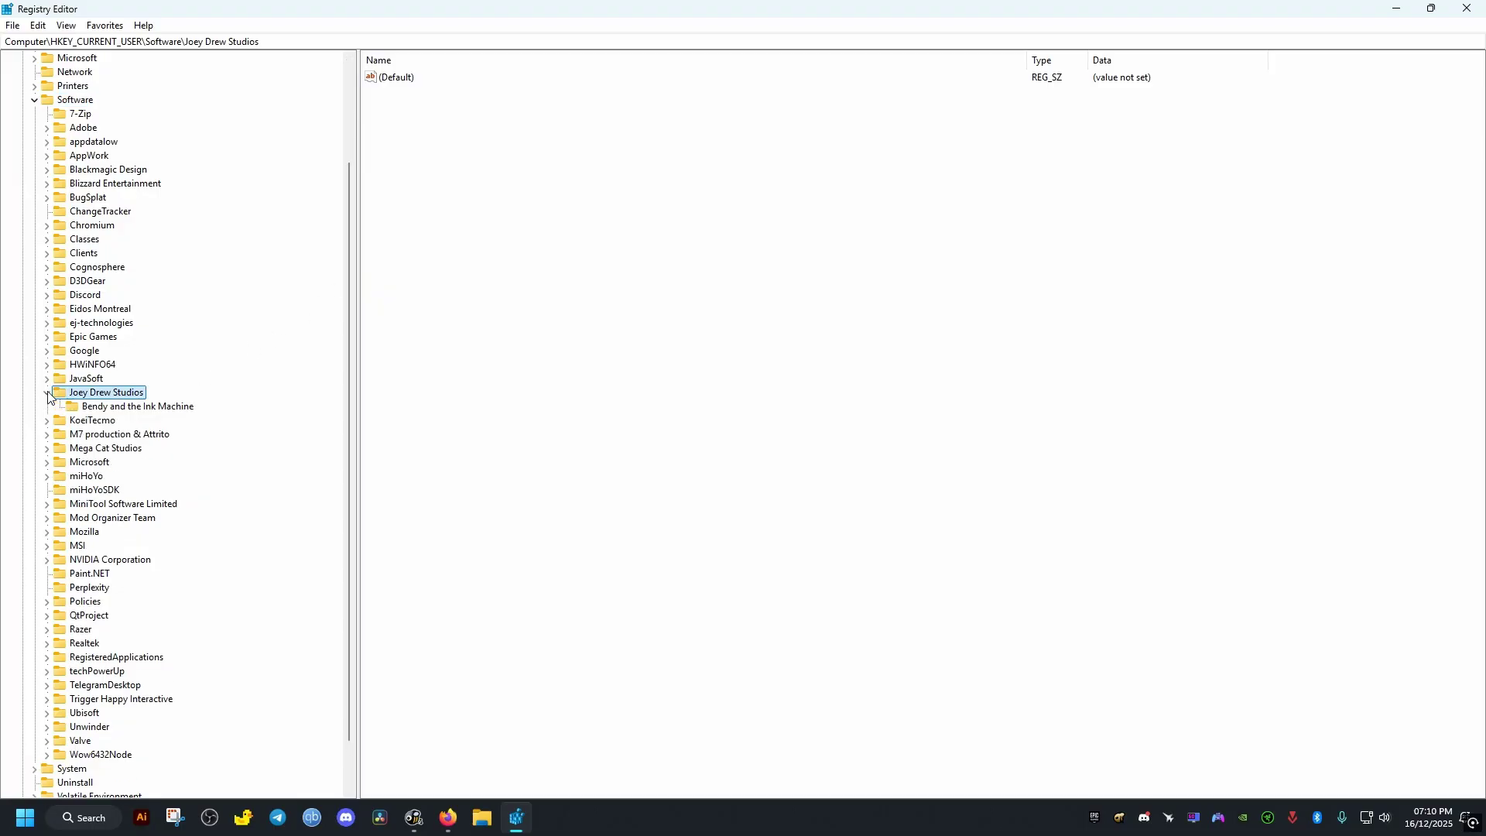
{"action": "left_click", "coordinate": [126, 406]}
{"action": "right_click", "coordinate": [133, 409]}
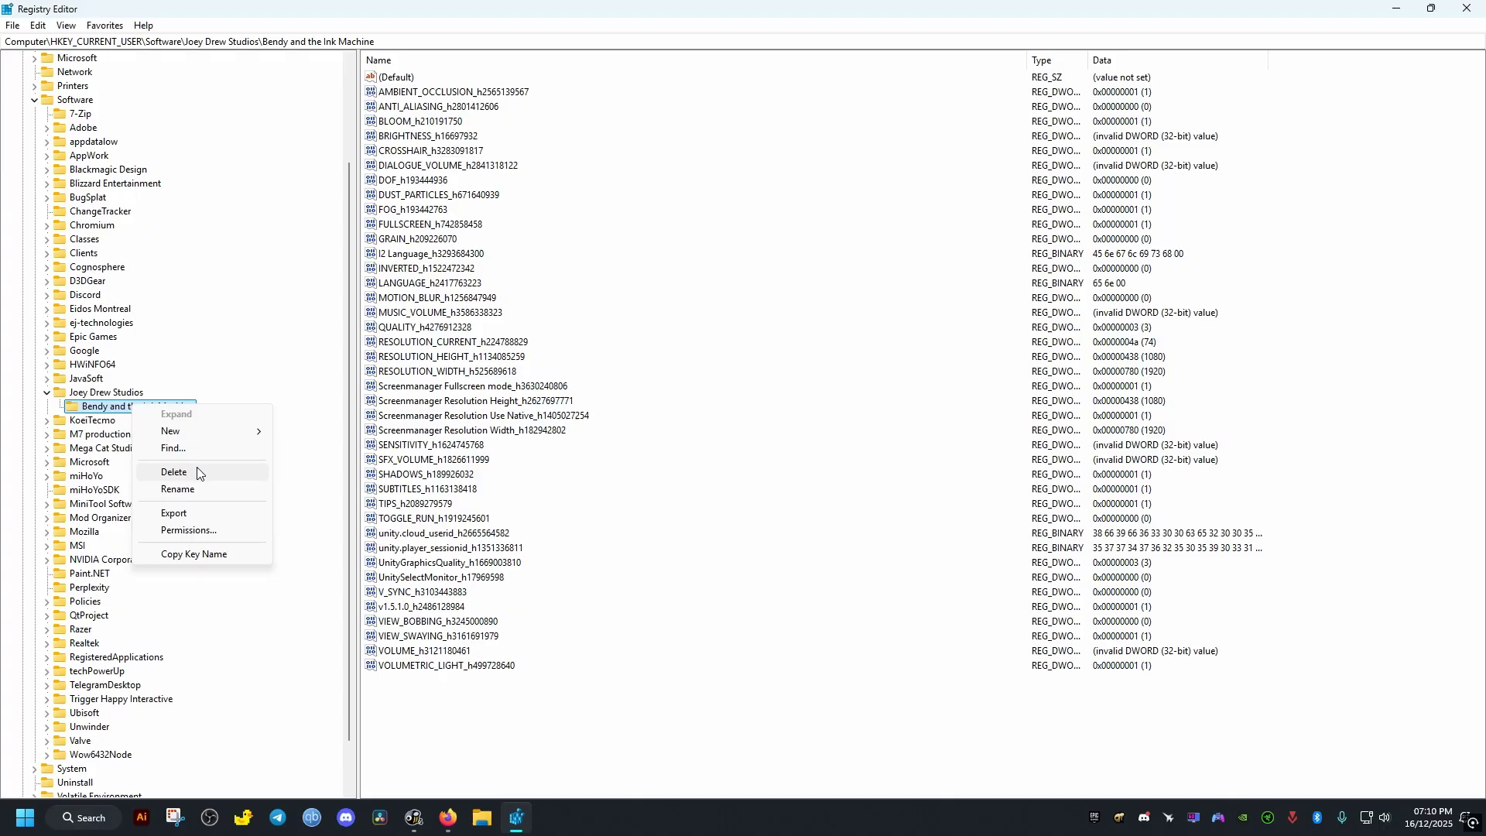
{"action": "left_click", "coordinate": [308, 465]}
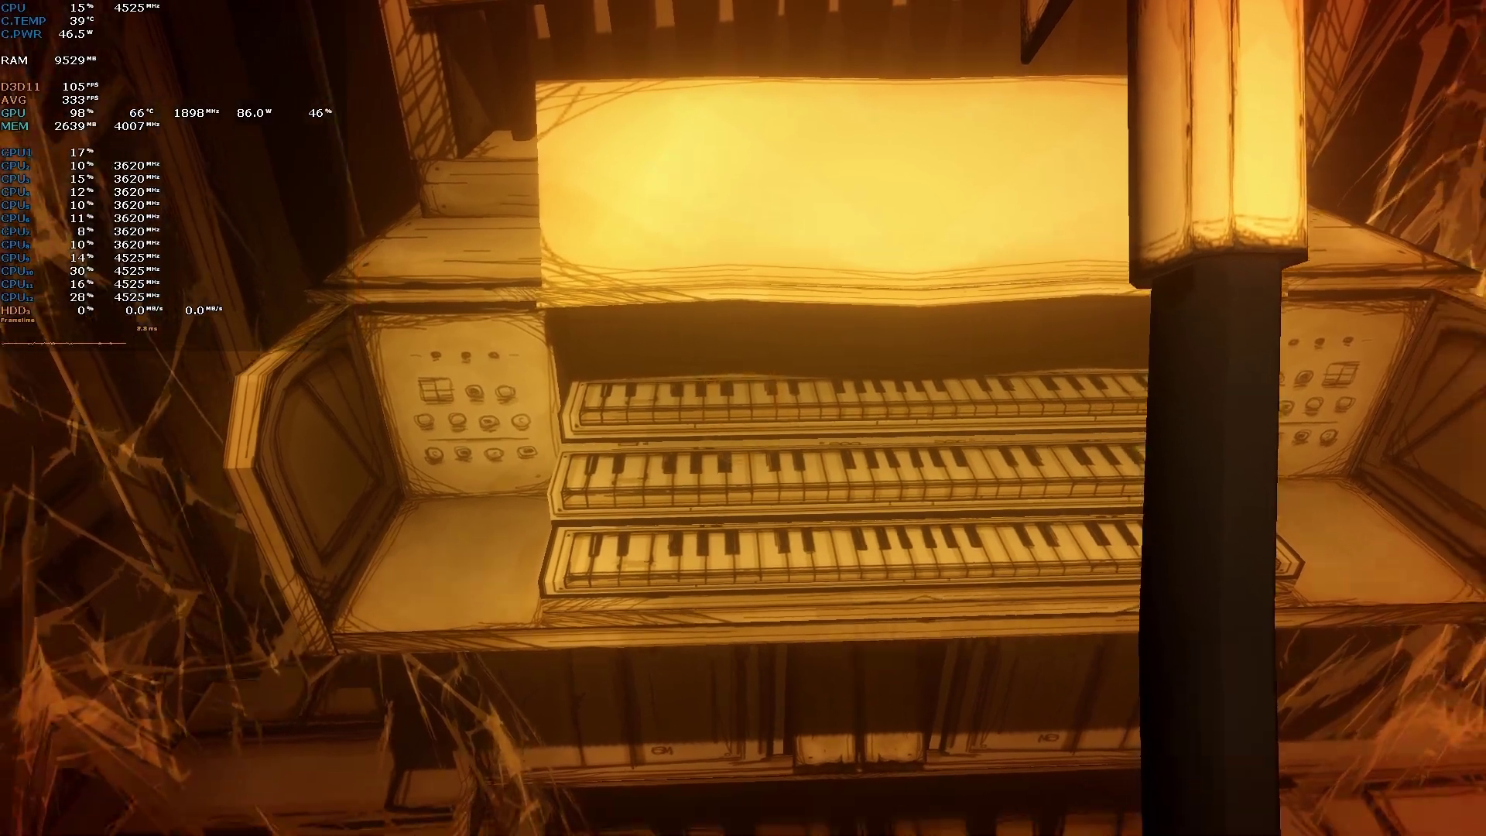
{"action": "key", "text": "s"}
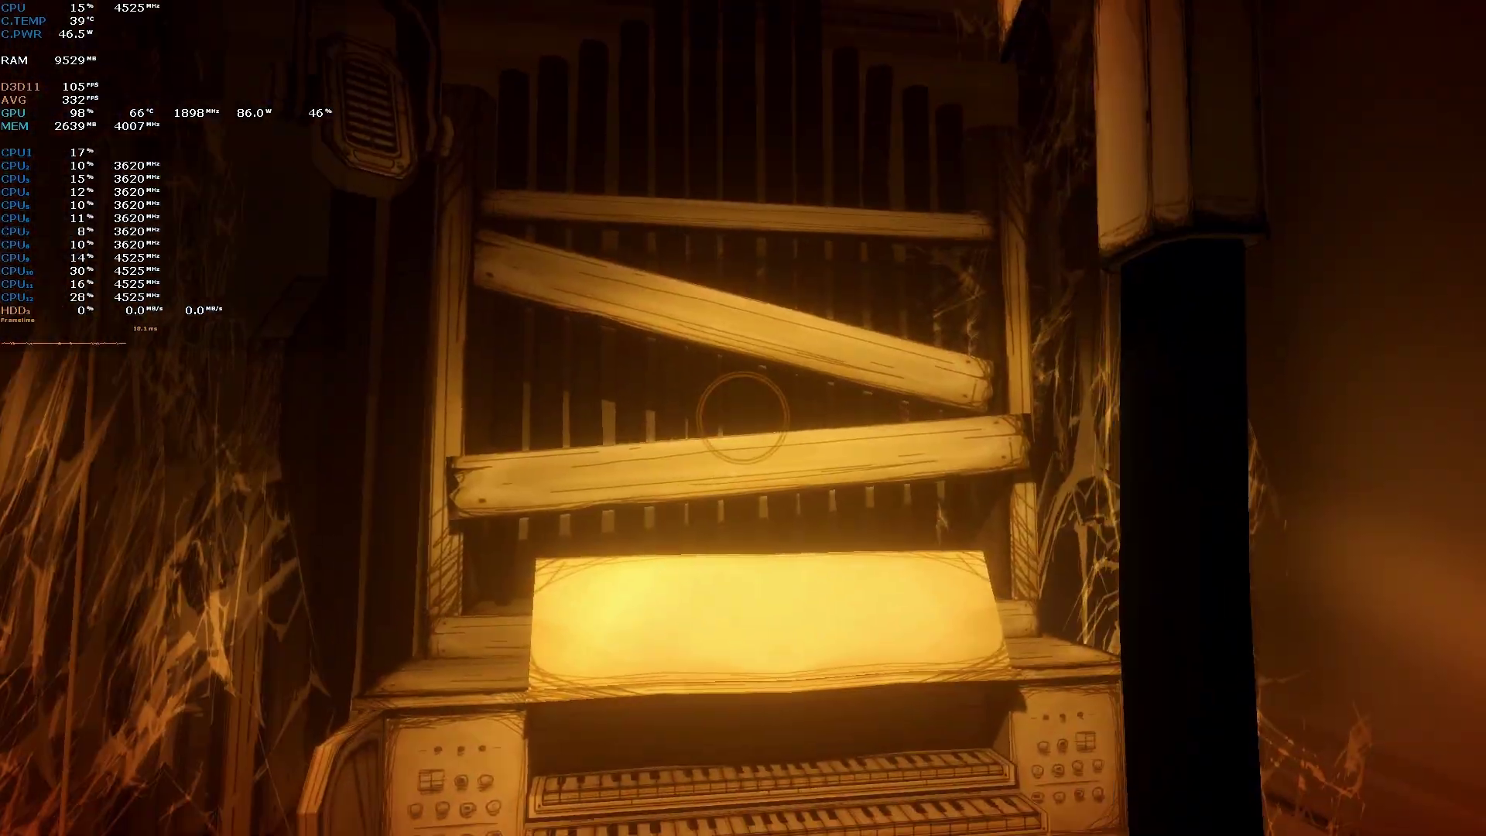
{"action": "key", "text": "w"}
{"action": "left_click", "coordinate": [743, 418]}
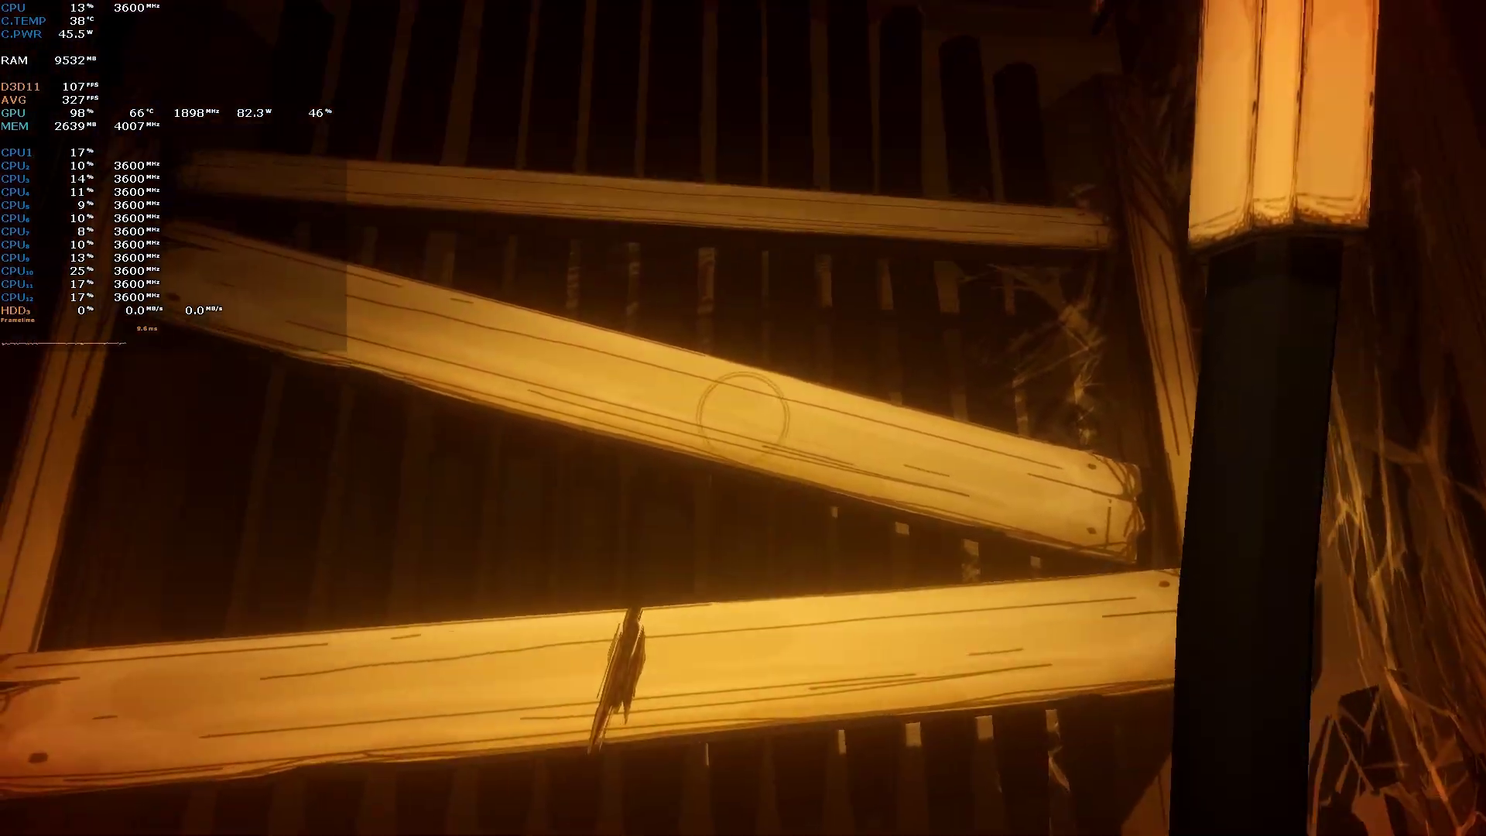